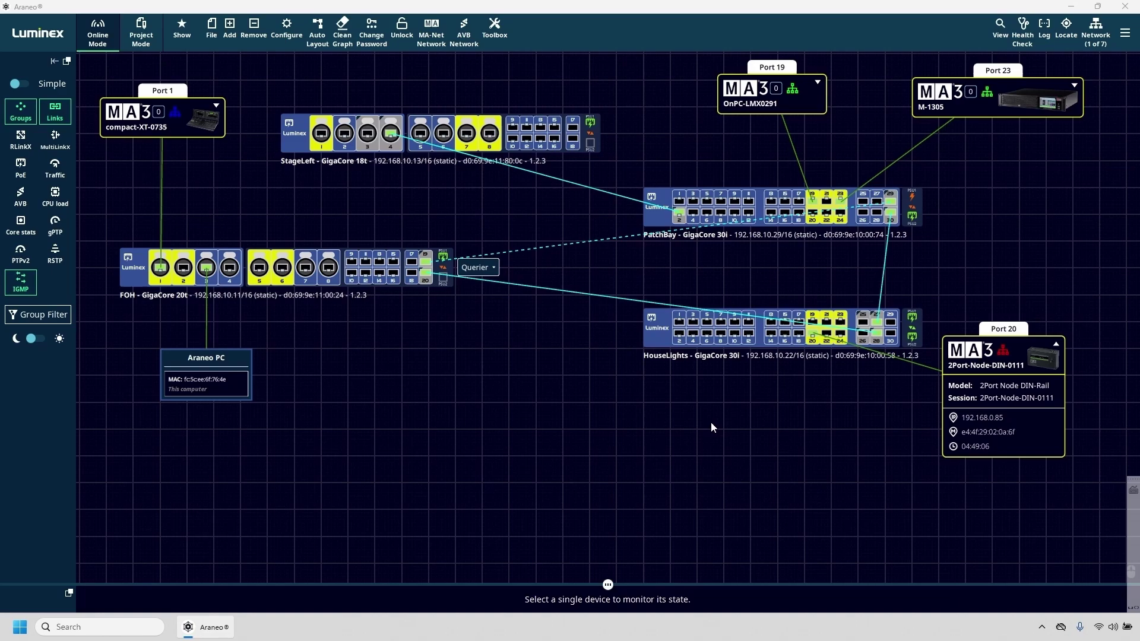
{"action": "left_click", "coordinate": [1125, 34]}
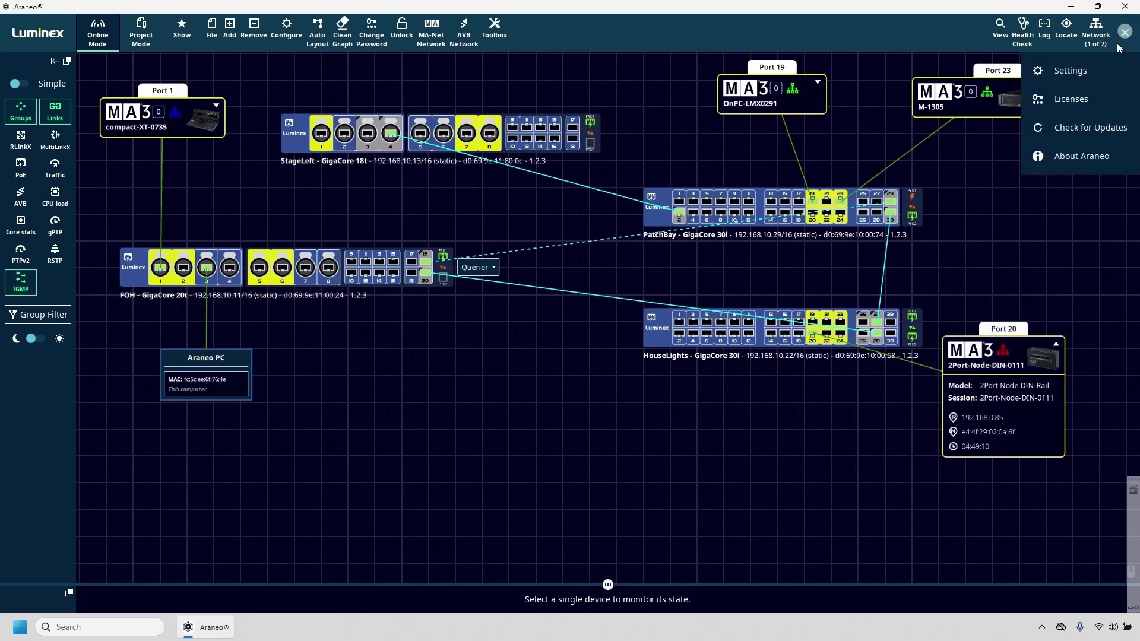
{"action": "left_click", "coordinate": [1084, 102]}
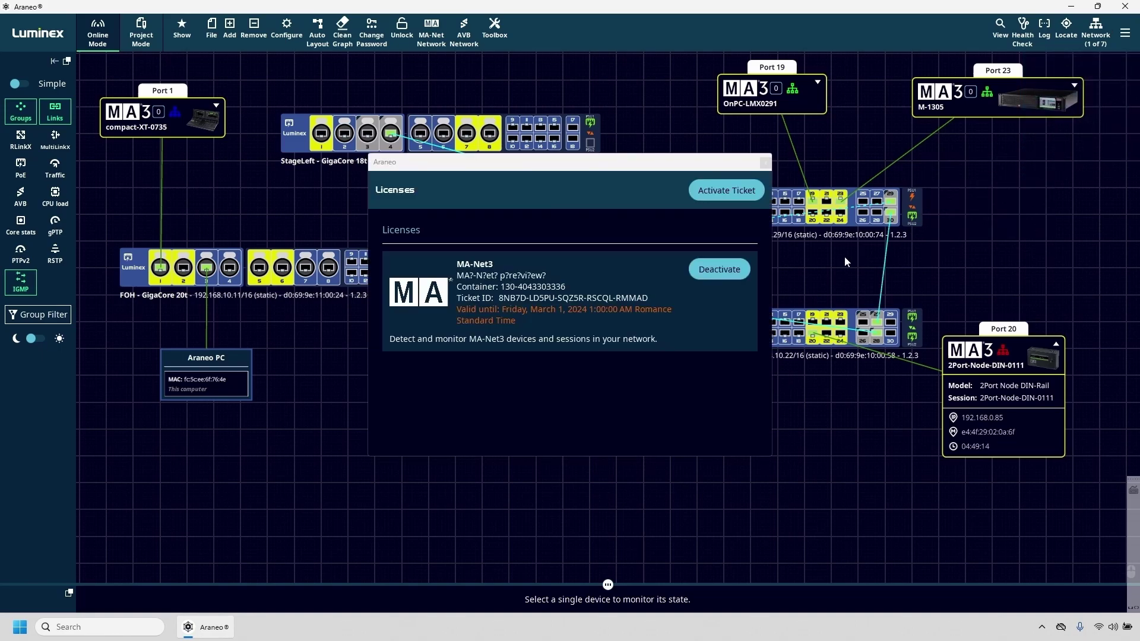
{"action": "left_click", "coordinate": [731, 192]}
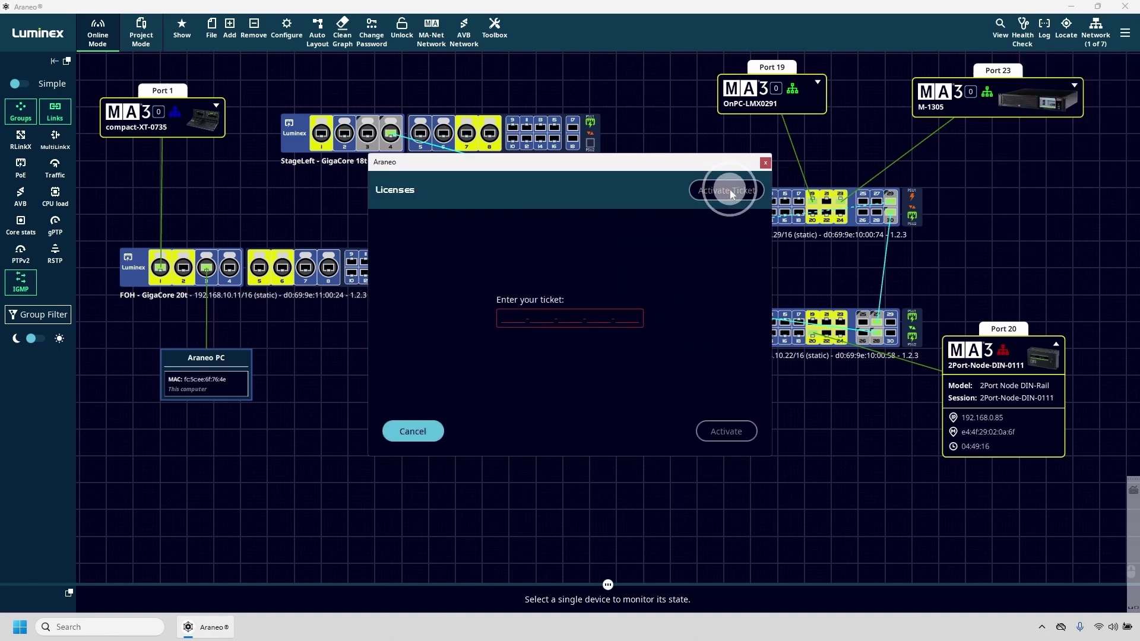
{"action": "left_click", "coordinate": [408, 437]}
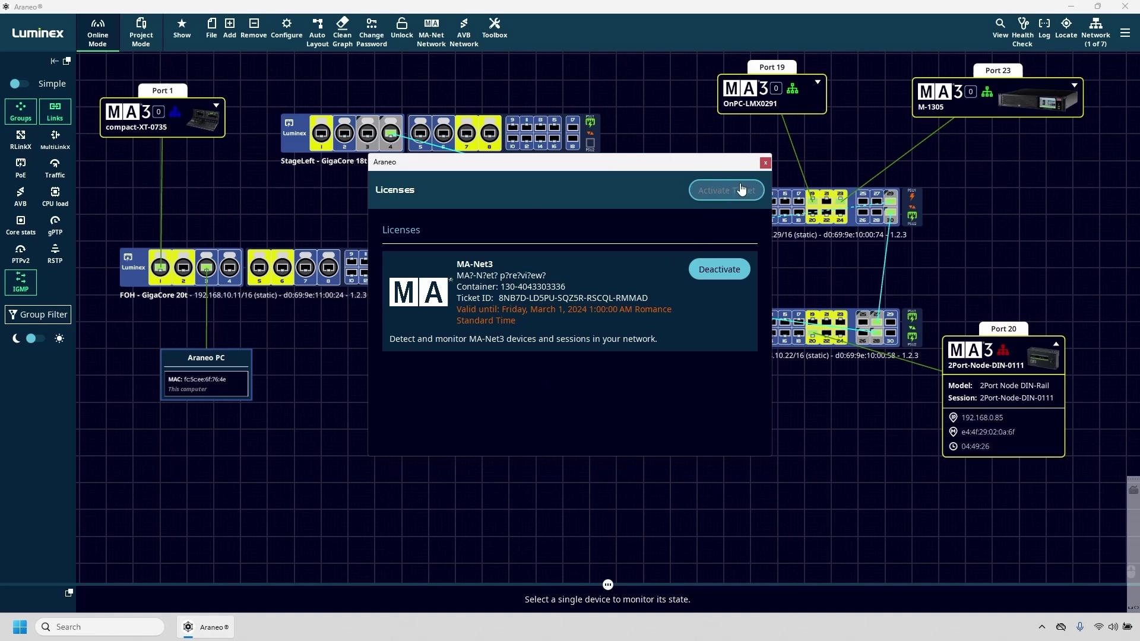
{"action": "left_click", "coordinate": [765, 164]}
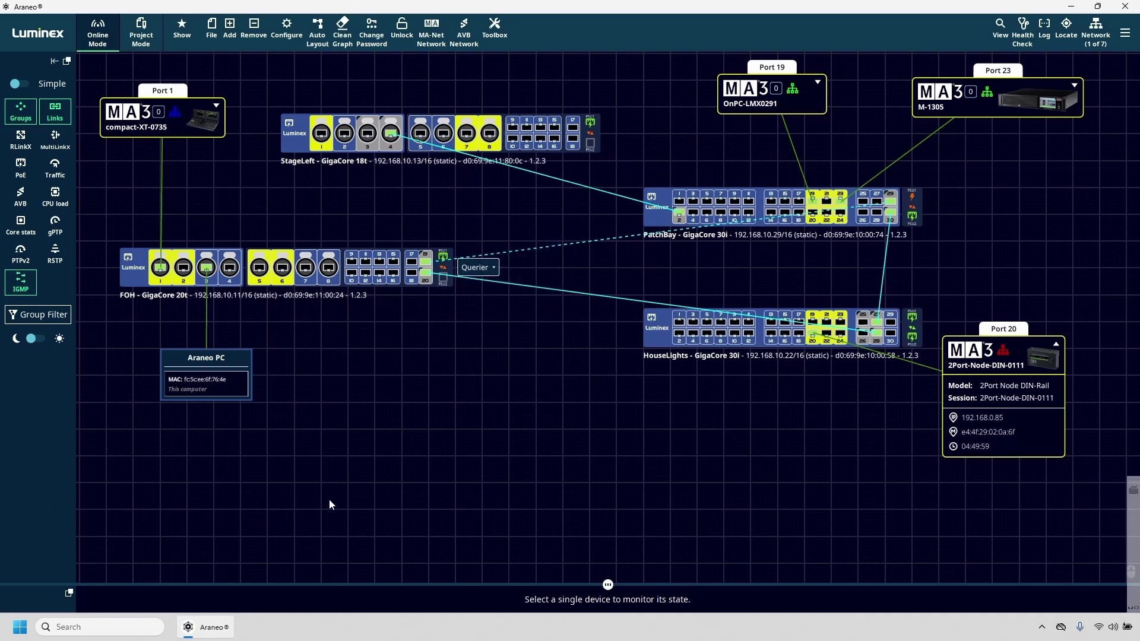
Step: Show the HouseLights switch's VLAN 700 IGMP groups, including 236.4.1.0 MA-Net3 Admin on ports 20 and 27
{"action": "left_click", "coordinate": [270, 272]}
{"action": "left_click", "coordinate": [321, 133]}
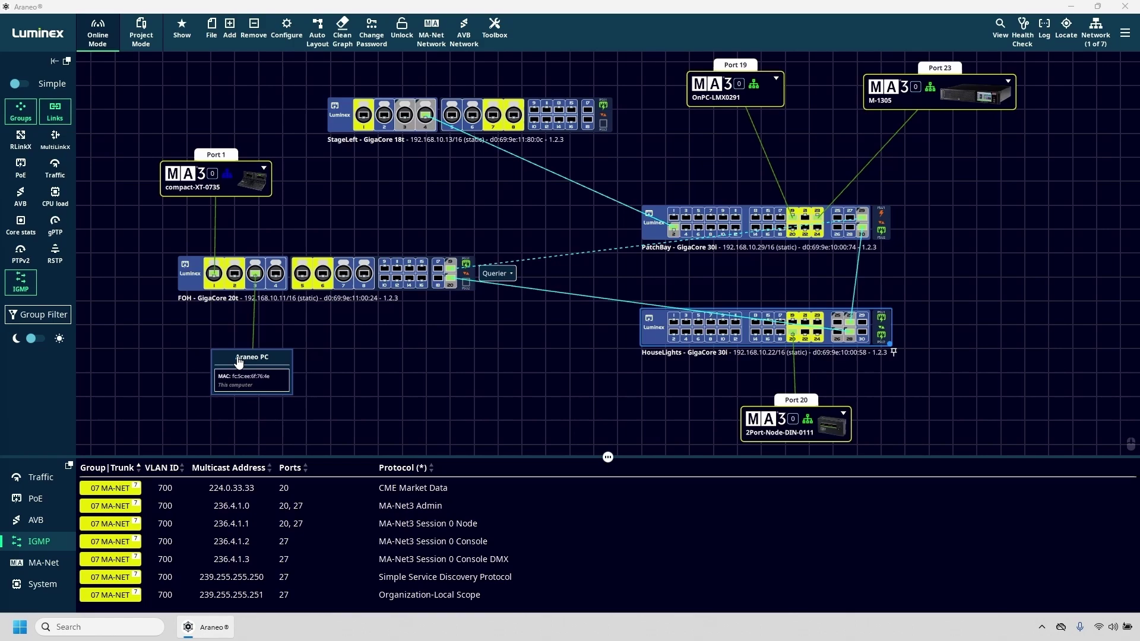
Step: Expand the compact-XT-0735 card to reveal its device info and global master role in session xt
{"action": "left_click", "coordinate": [240, 360]}
{"action": "left_click", "coordinate": [254, 289]}
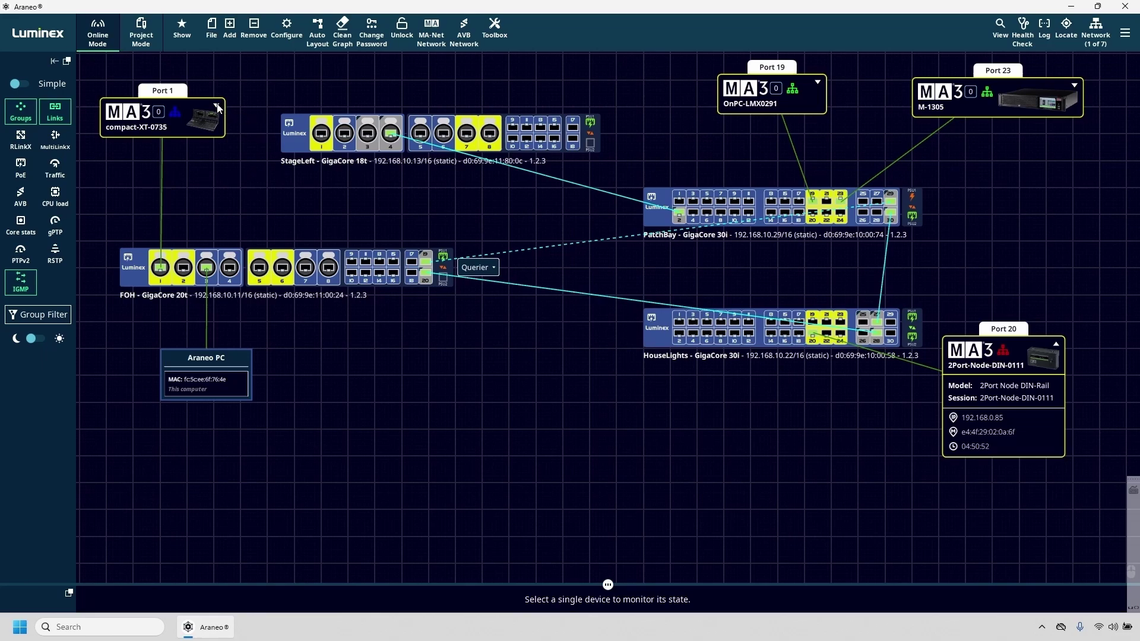
{"action": "left_click", "coordinate": [224, 127]}
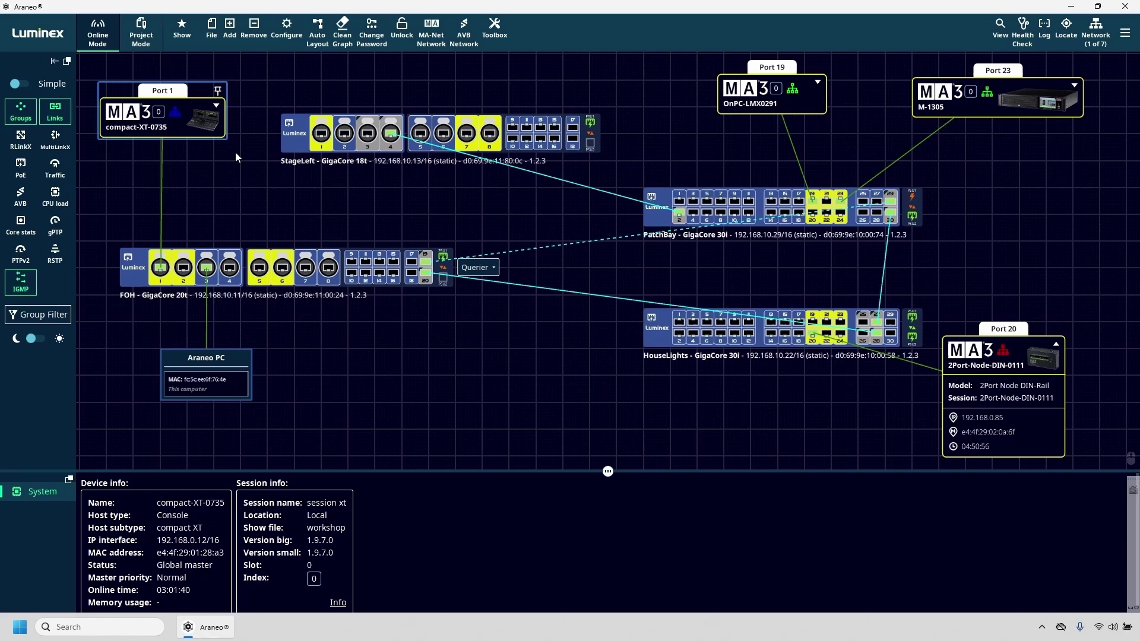
{"action": "left_click", "coordinate": [216, 105]}
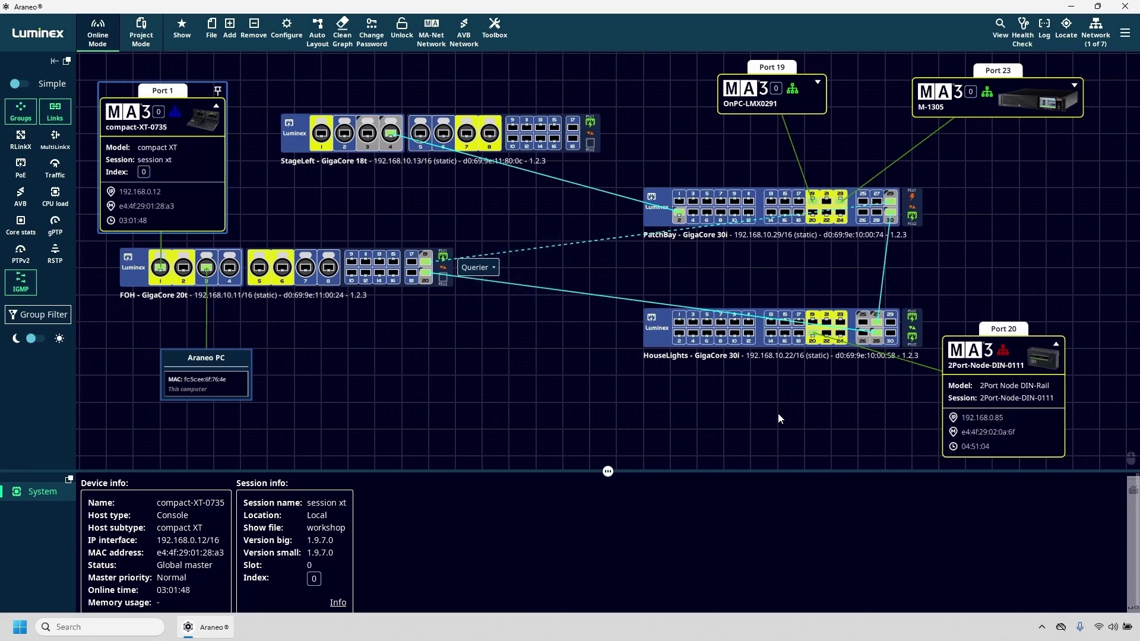
{"action": "left_click", "coordinate": [1003, 353]}
{"action": "left_click", "coordinate": [1023, 25]}
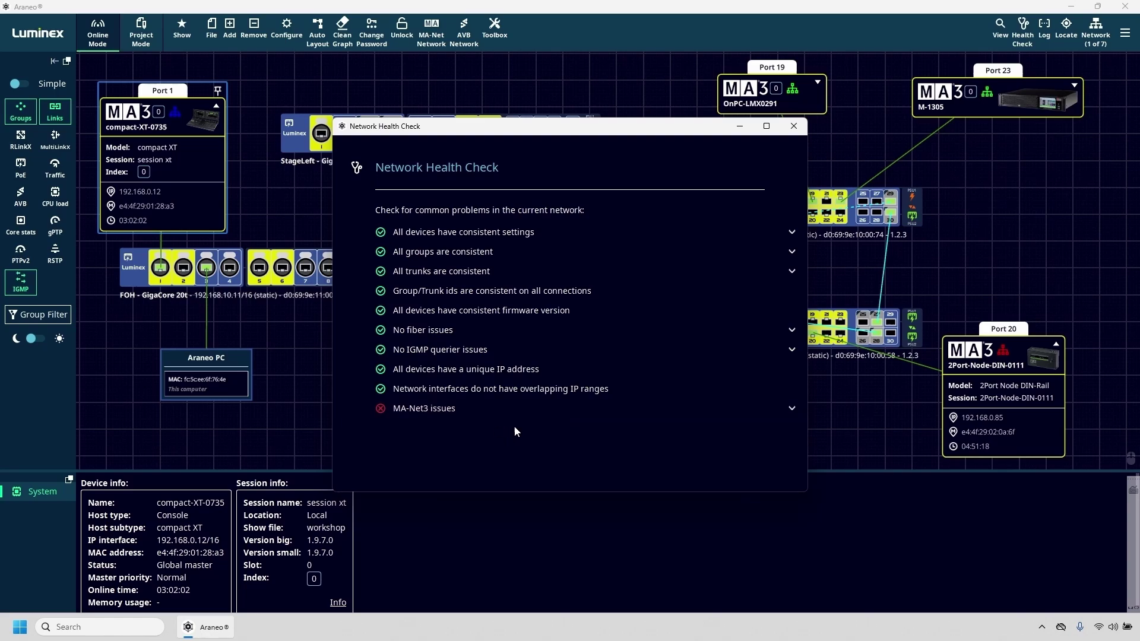
{"action": "left_click", "coordinate": [451, 415]}
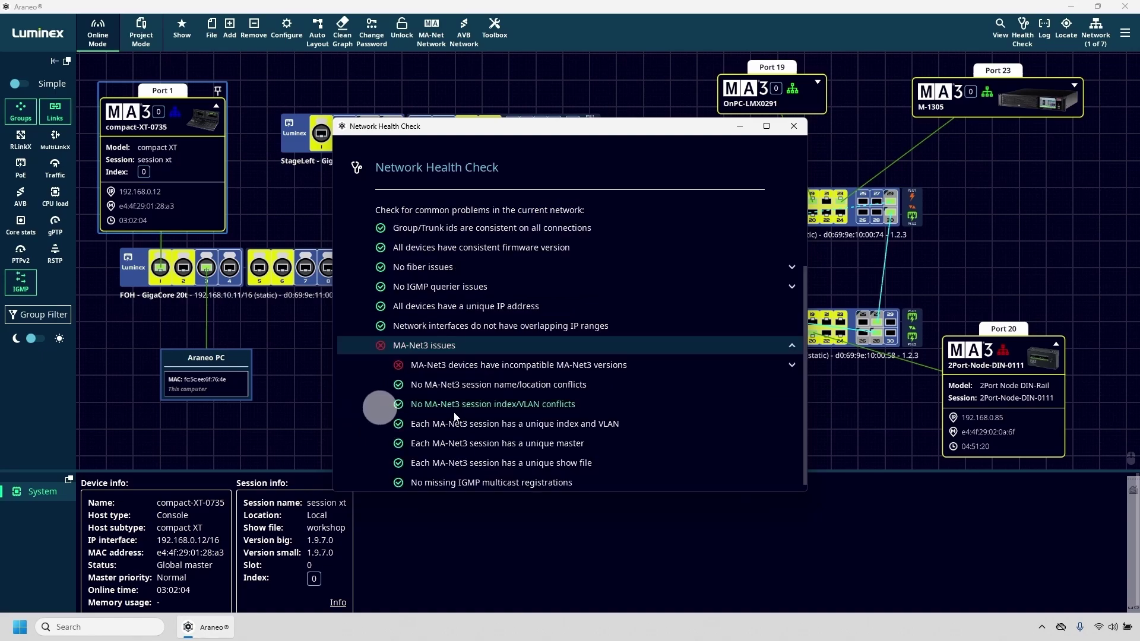
{"action": "left_click", "coordinate": [481, 360]}
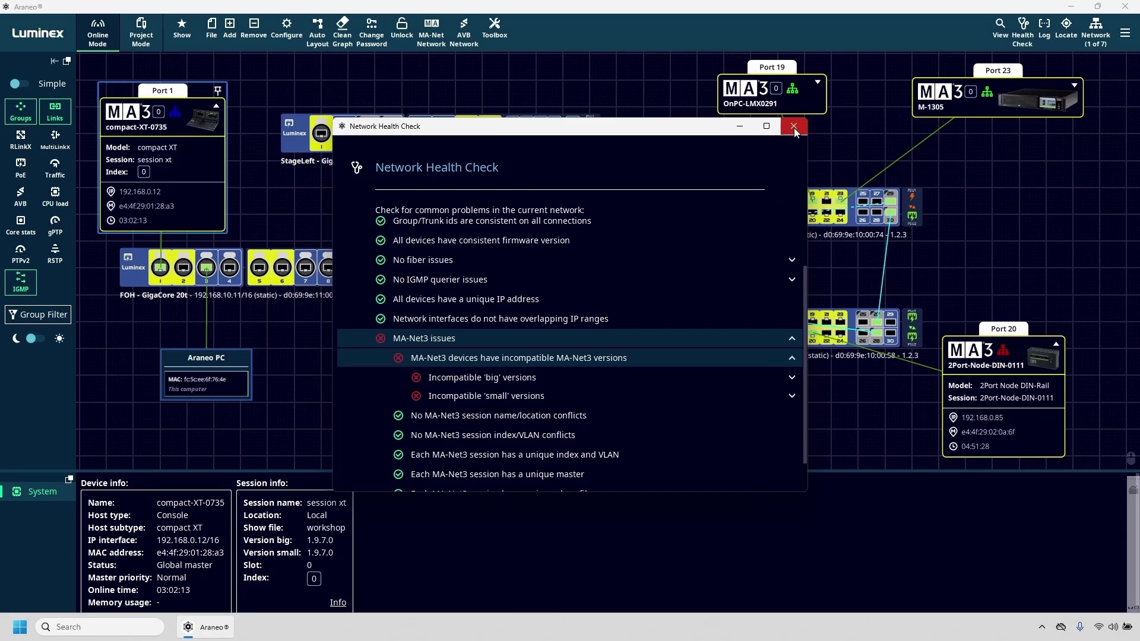
{"action": "left_click", "coordinate": [794, 127]}
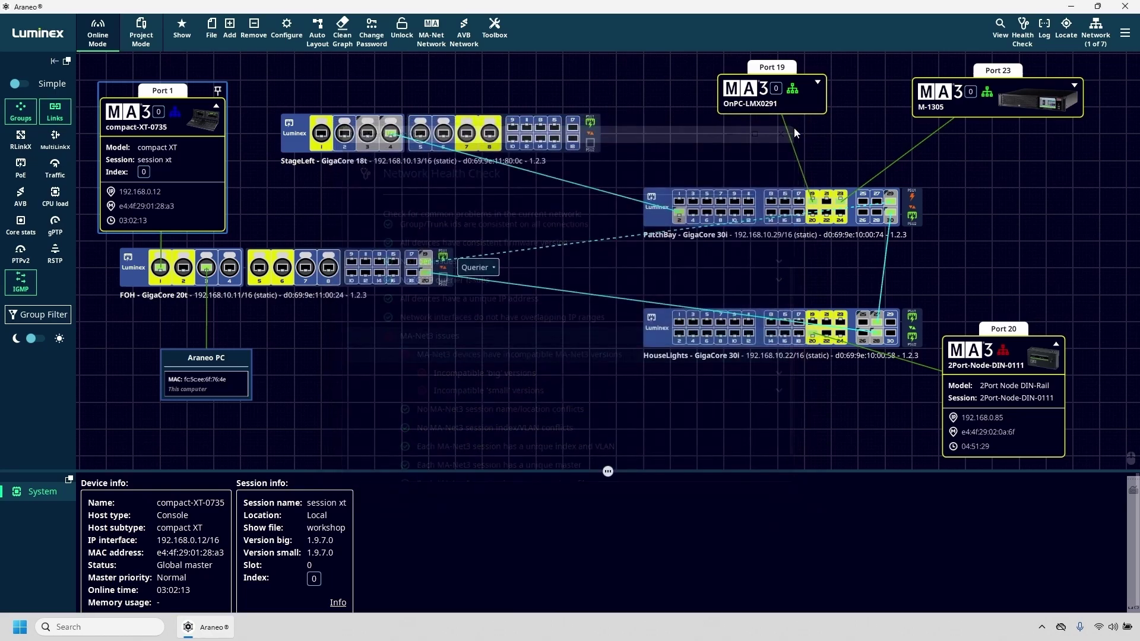
{"action": "left_click", "coordinate": [422, 46]}
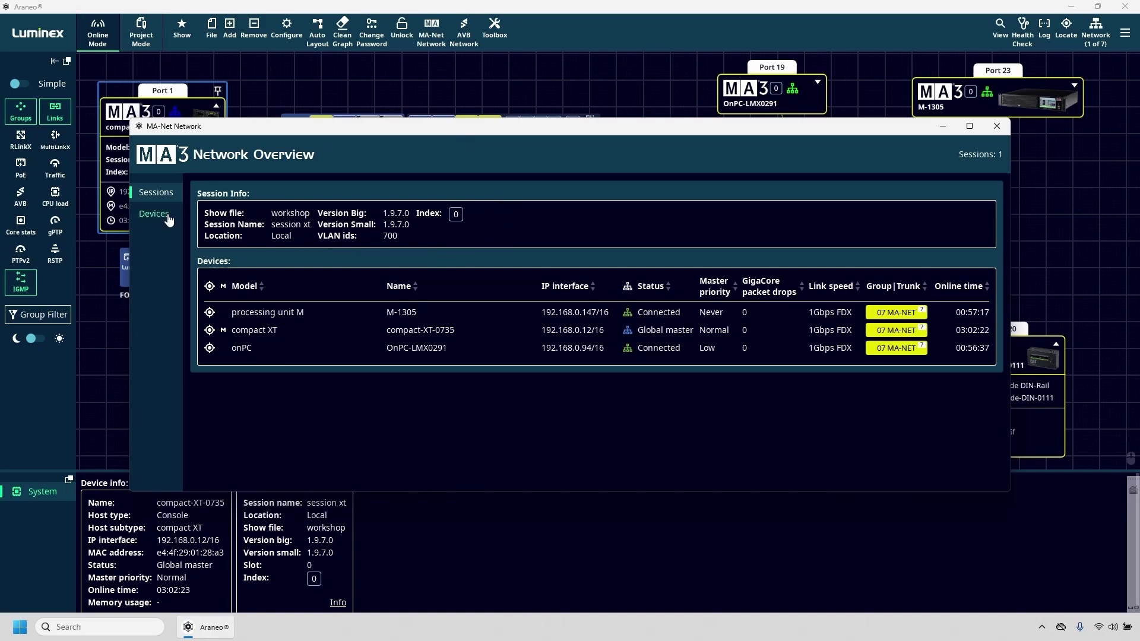
{"action": "left_click", "coordinate": [169, 220]}
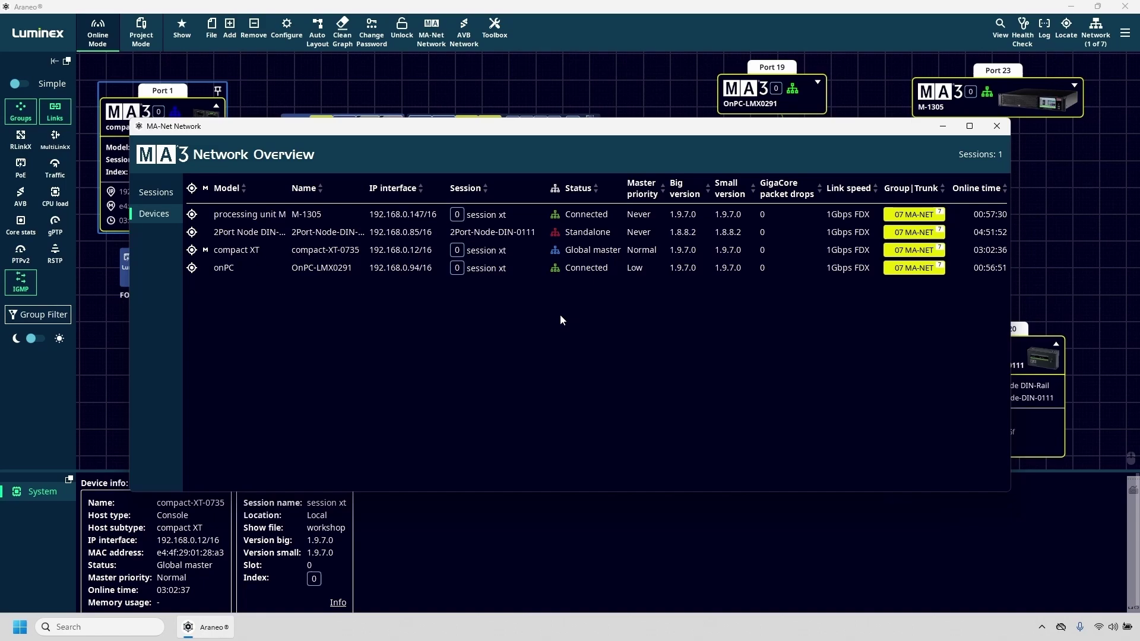
{"action": "left_click", "coordinate": [997, 126]}
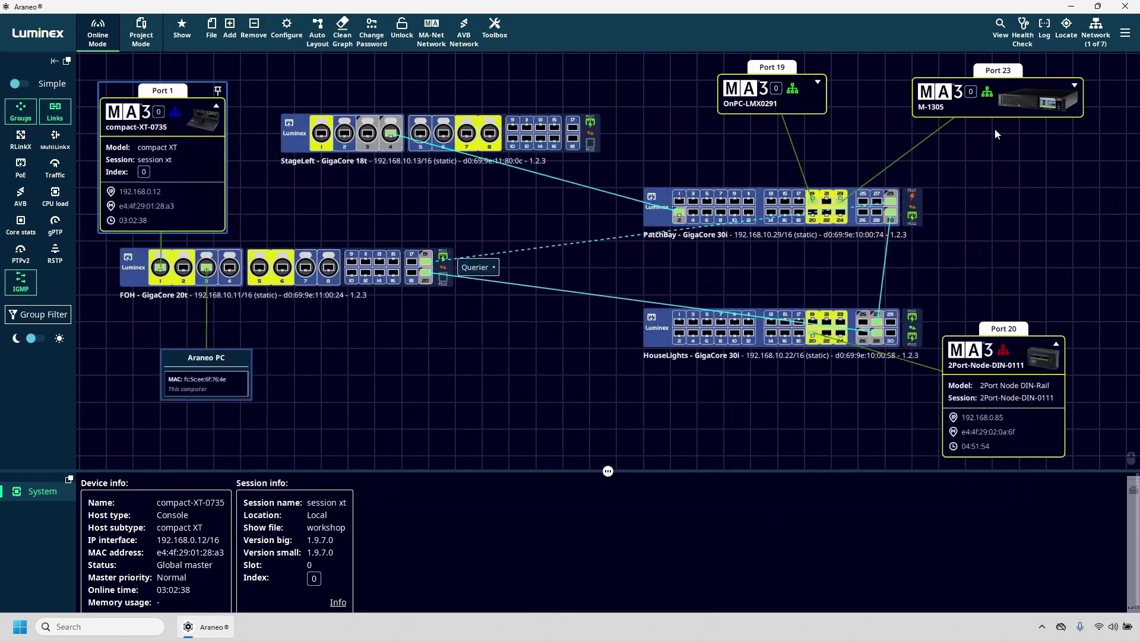
Step: Compare MA-Net3 session ports on FOH, HouseLights and StageLeft, then highlight compact-XT's network path
{"action": "left_click", "coordinate": [130, 272]}
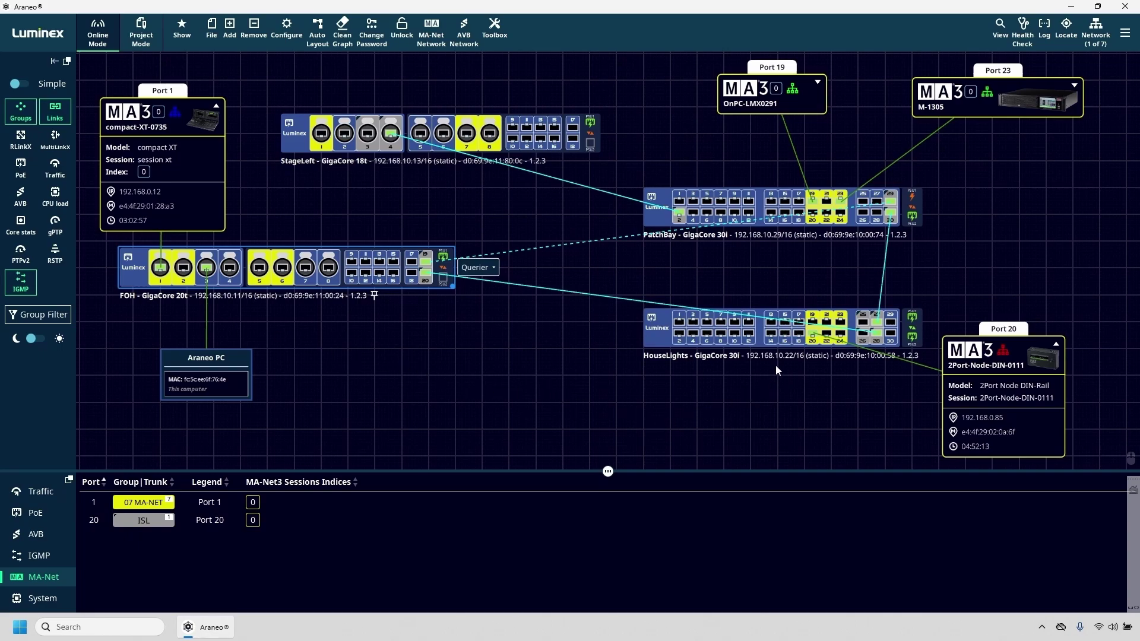
{"action": "left_click", "coordinate": [656, 337]}
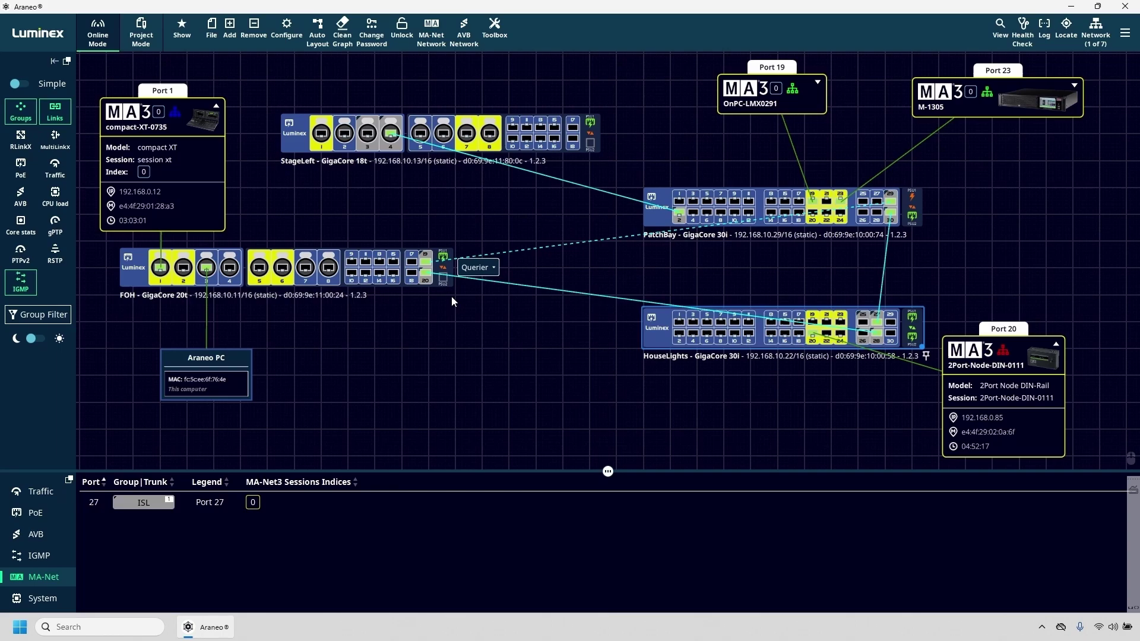
{"action": "left_click", "coordinate": [302, 142]}
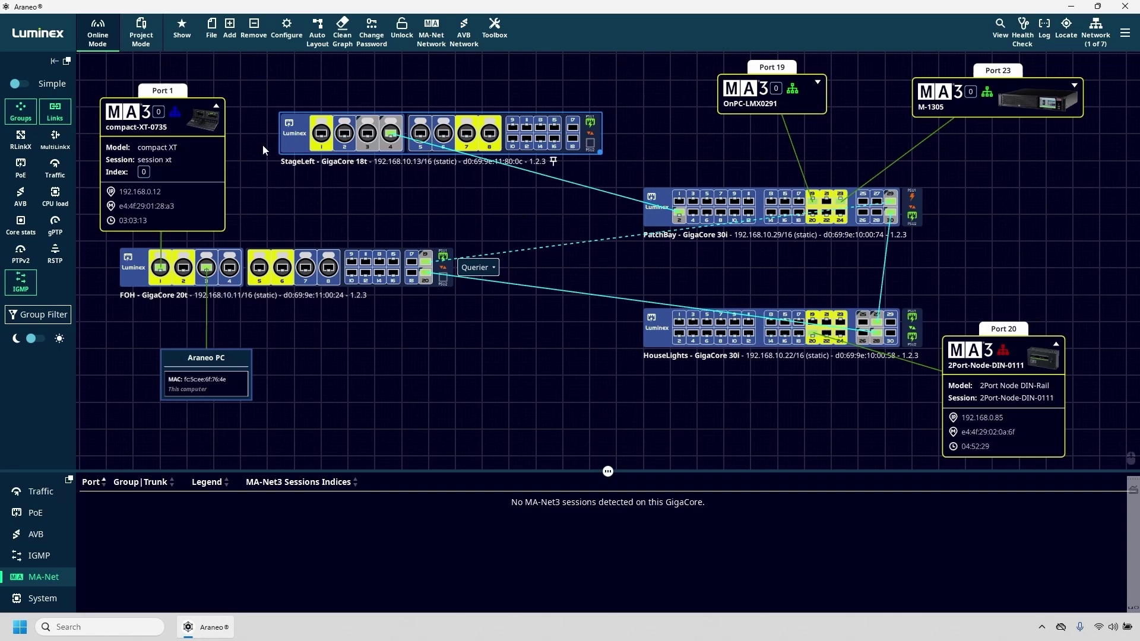
{"action": "left_click", "coordinate": [159, 114]}
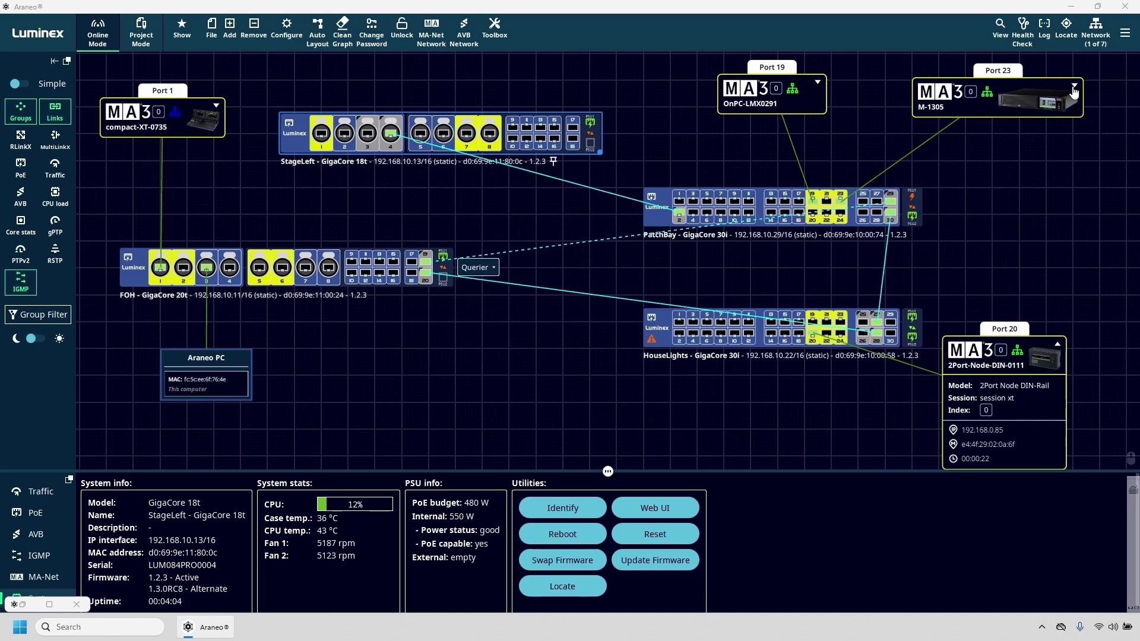
Step: Rerun the now-clean health check, then show the MA3 overview with session xt's four devices
{"action": "left_click", "coordinate": [1025, 35]}
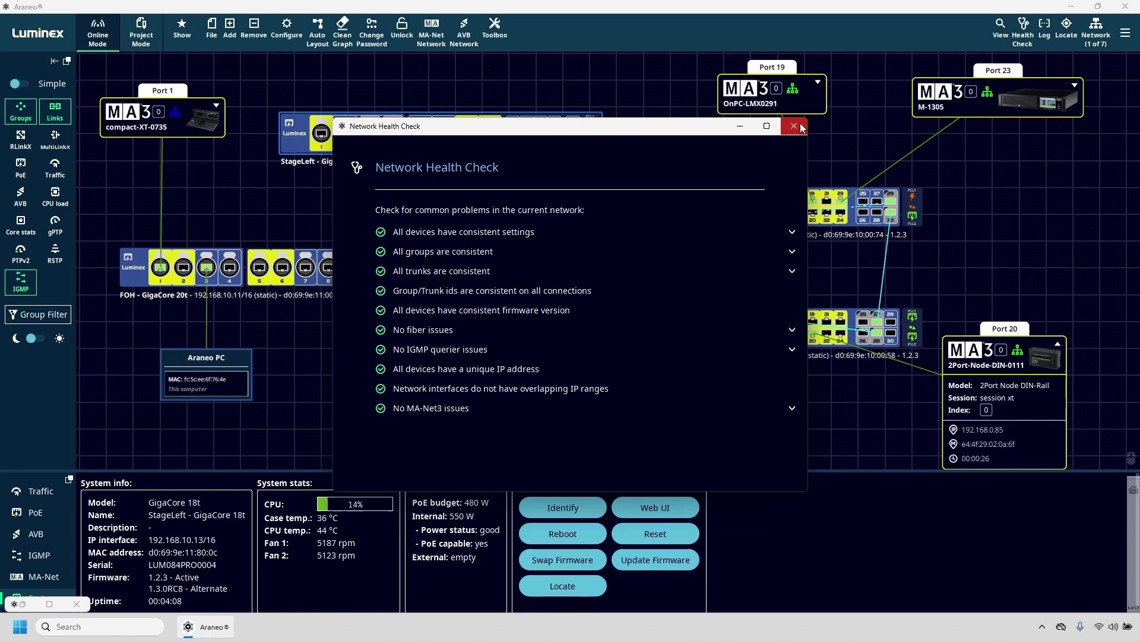
{"action": "left_click", "coordinate": [800, 127]}
{"action": "left_click", "coordinate": [435, 42]}
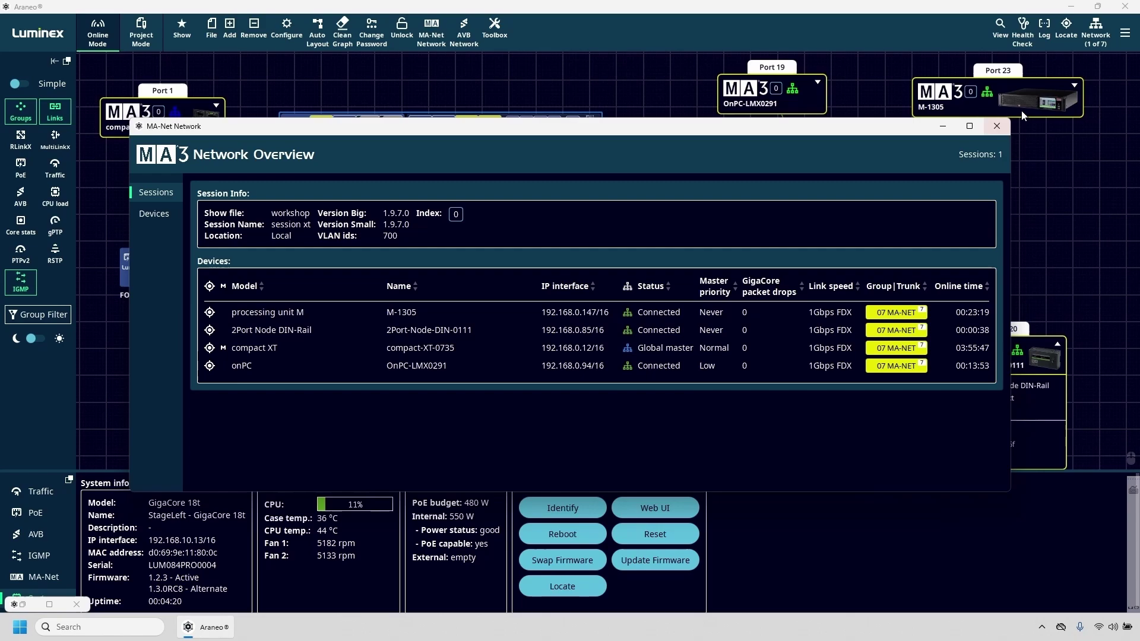
Step: Close the MA3 overview, clear all network log entries, and deselect the switch on the map
{"action": "left_click", "coordinate": [998, 126]}
{"action": "left_click", "coordinate": [1047, 31]}
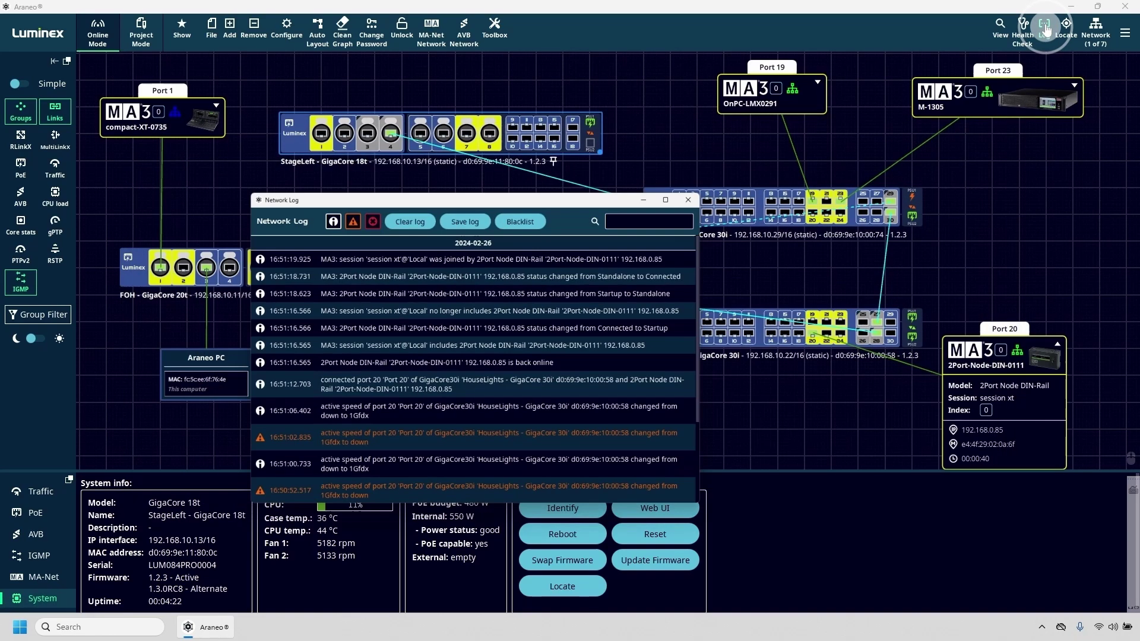
{"action": "left_click", "coordinate": [496, 156]}
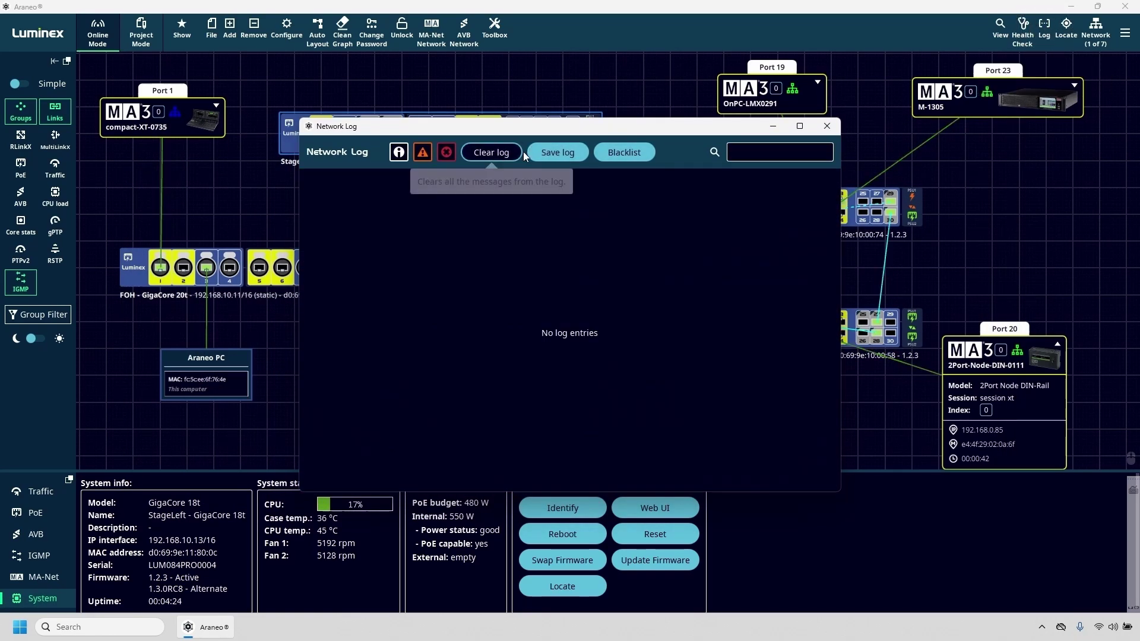
{"action": "left_click", "coordinate": [833, 127]}
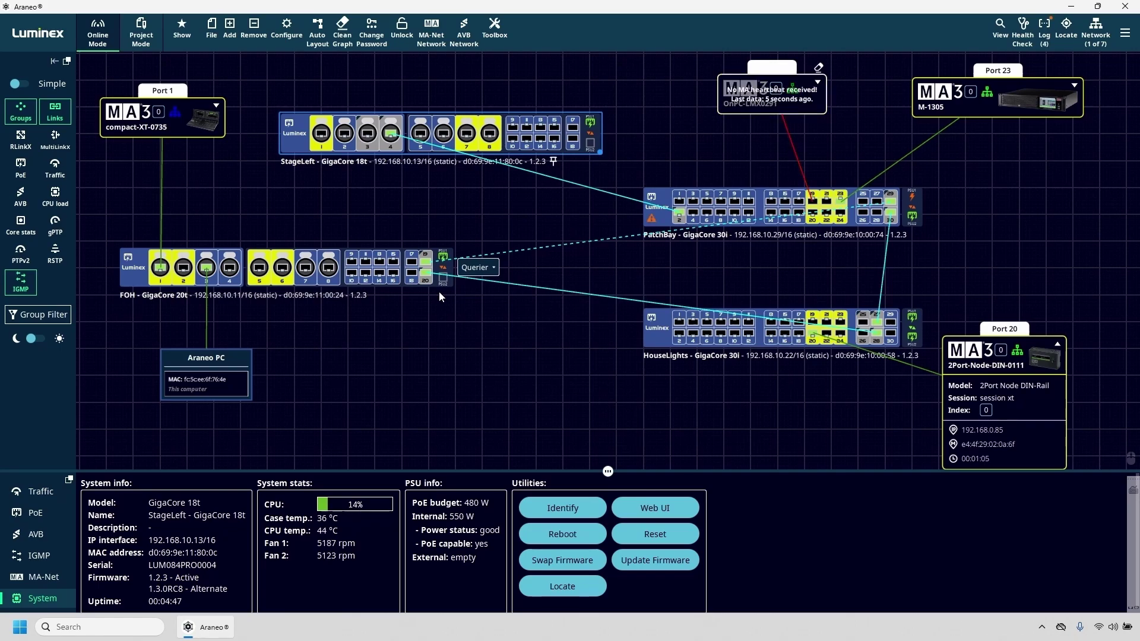
{"action": "left_click", "coordinate": [102, 245]}
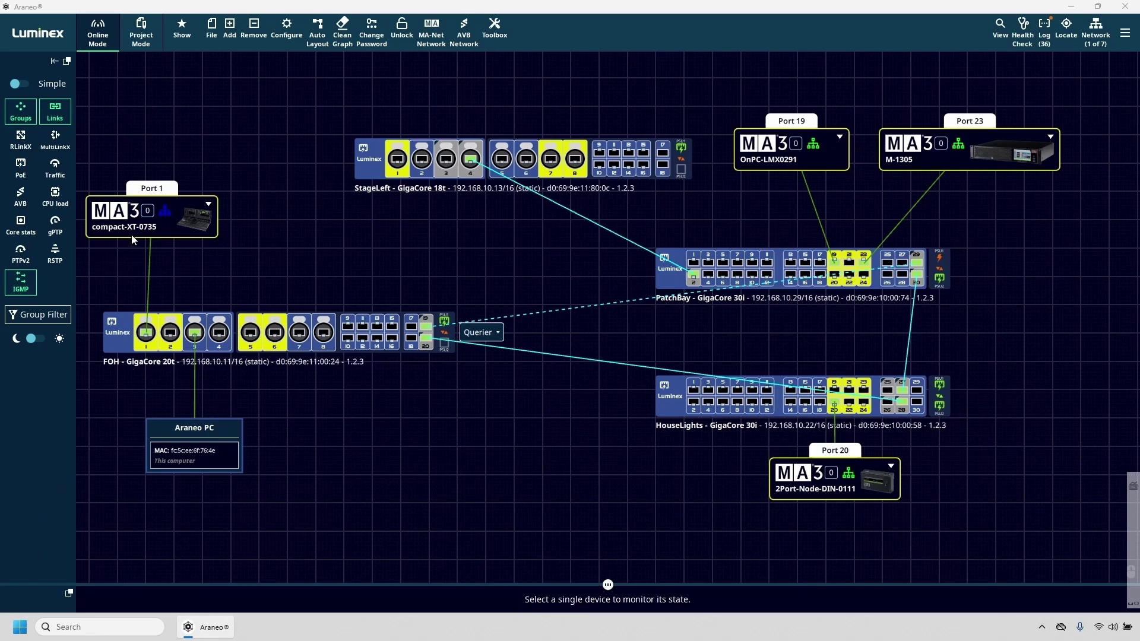
Step: Highlight session xt's links using the session index icon on the compact-XT-0735 card
{"action": "left_click", "coordinate": [149, 212]}
{"action": "left_click", "coordinate": [287, 27]}
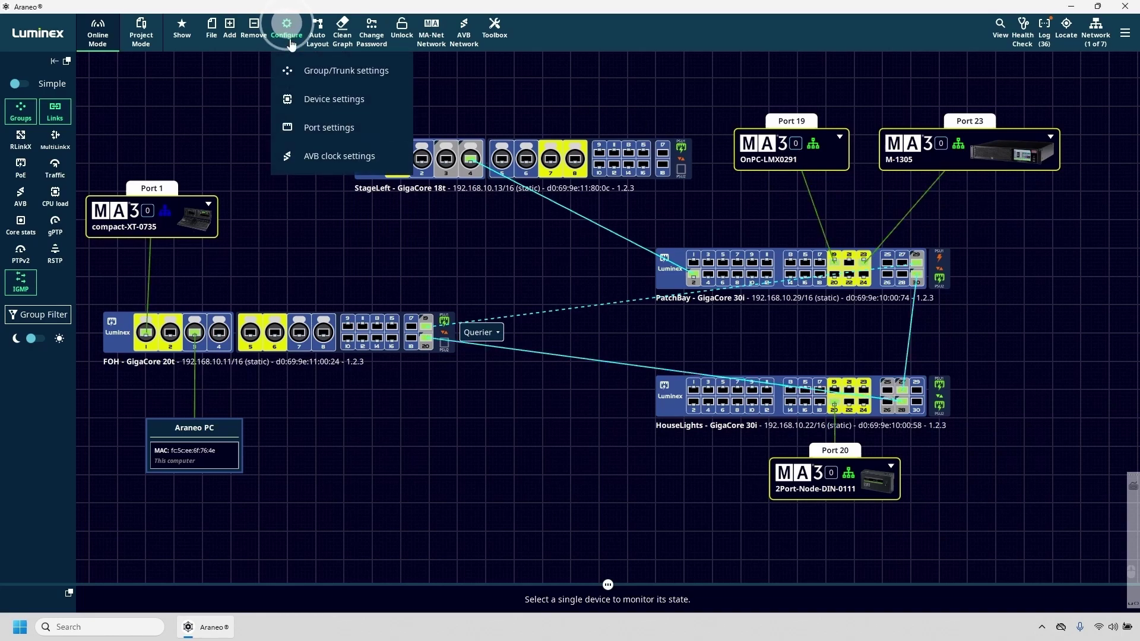
{"action": "left_click", "coordinate": [325, 72]}
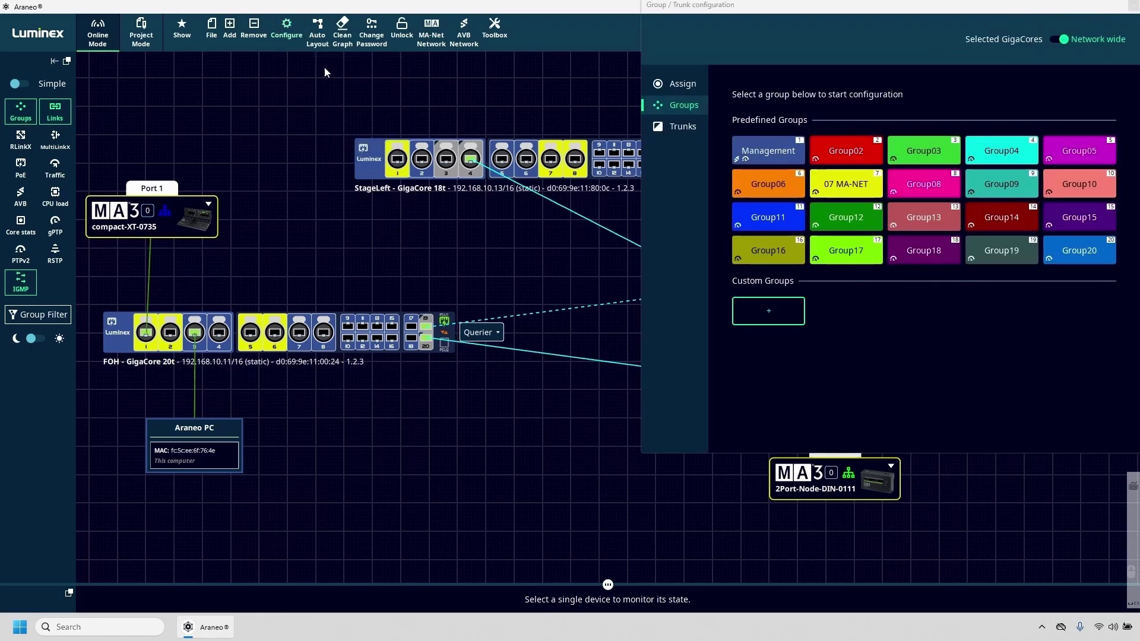
{"action": "left_click", "coordinate": [863, 184]}
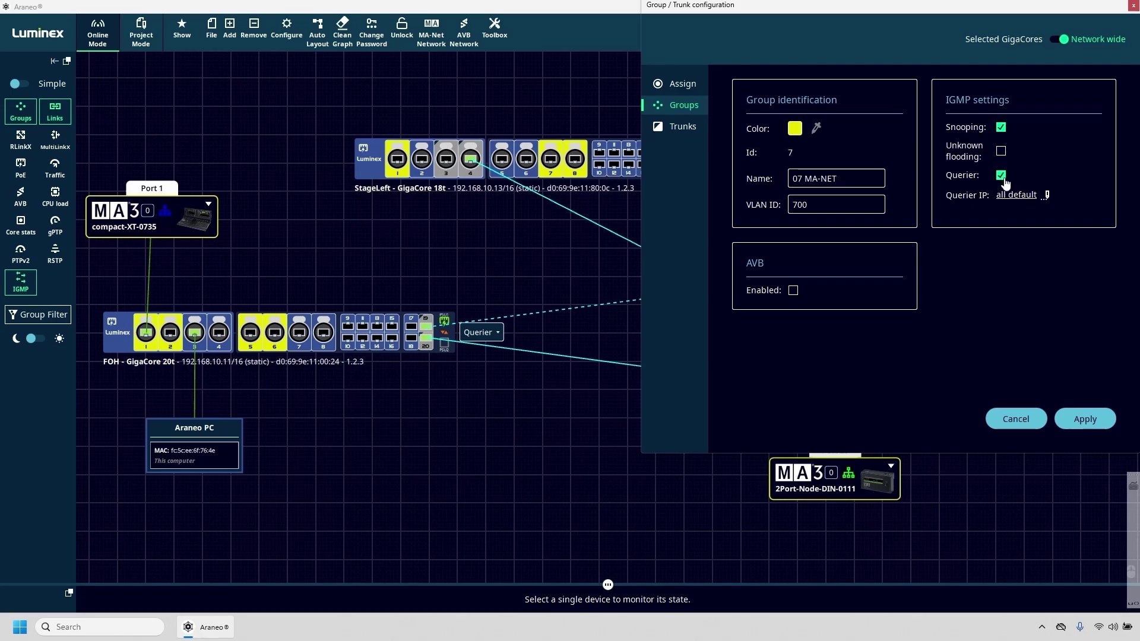
{"action": "left_click", "coordinate": [1015, 419]}
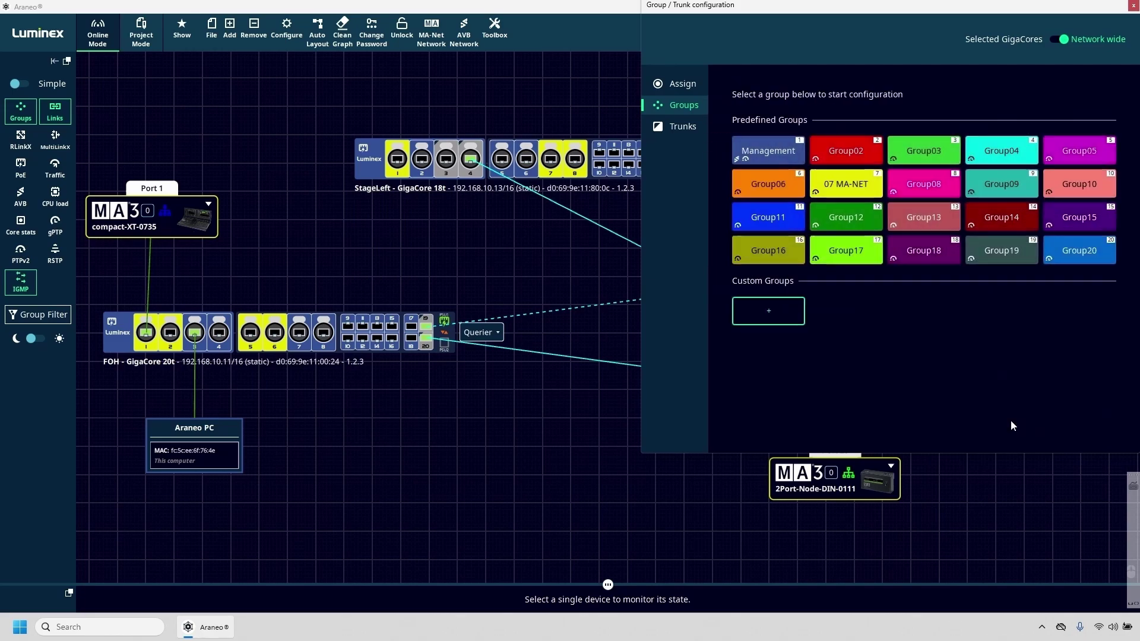
{"action": "left_click", "coordinate": [1130, 5]}
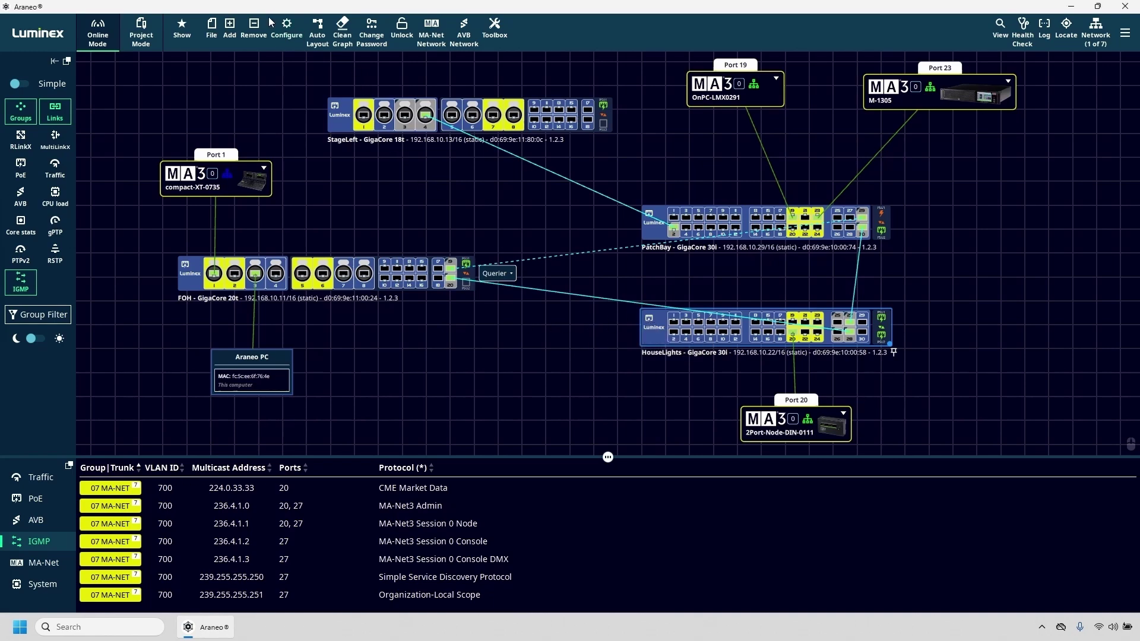
Step: For 07 MA-NET on the selected GigaCore only, disable snooping and querier and enable unknown flooding
{"action": "left_click", "coordinate": [287, 29]}
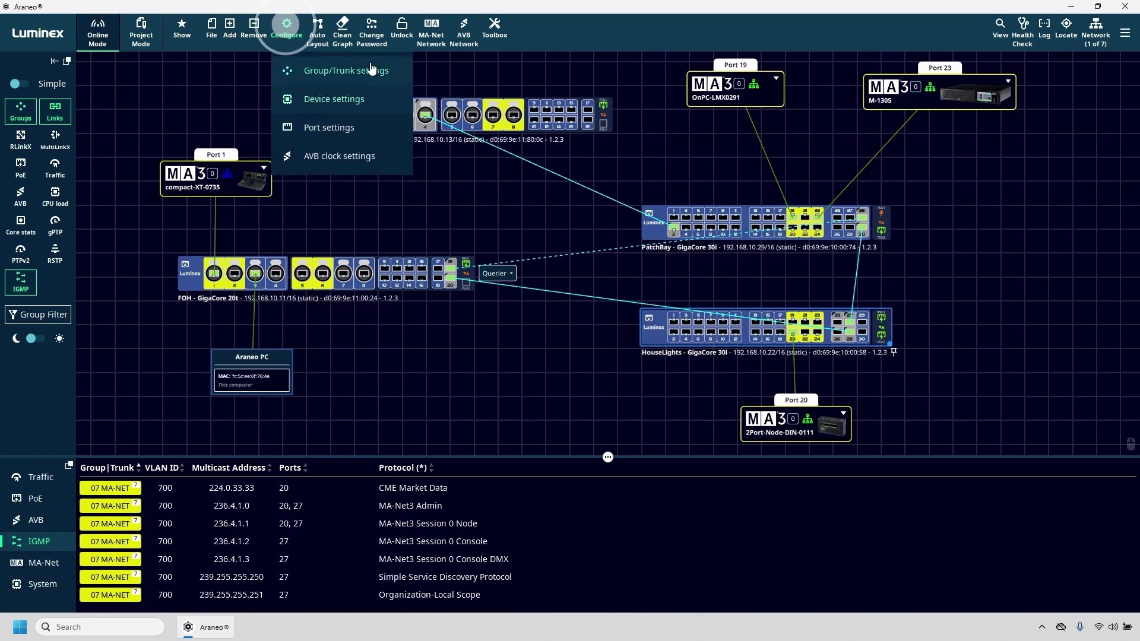
{"action": "left_click", "coordinate": [374, 70]}
{"action": "left_click", "coordinate": [850, 171]}
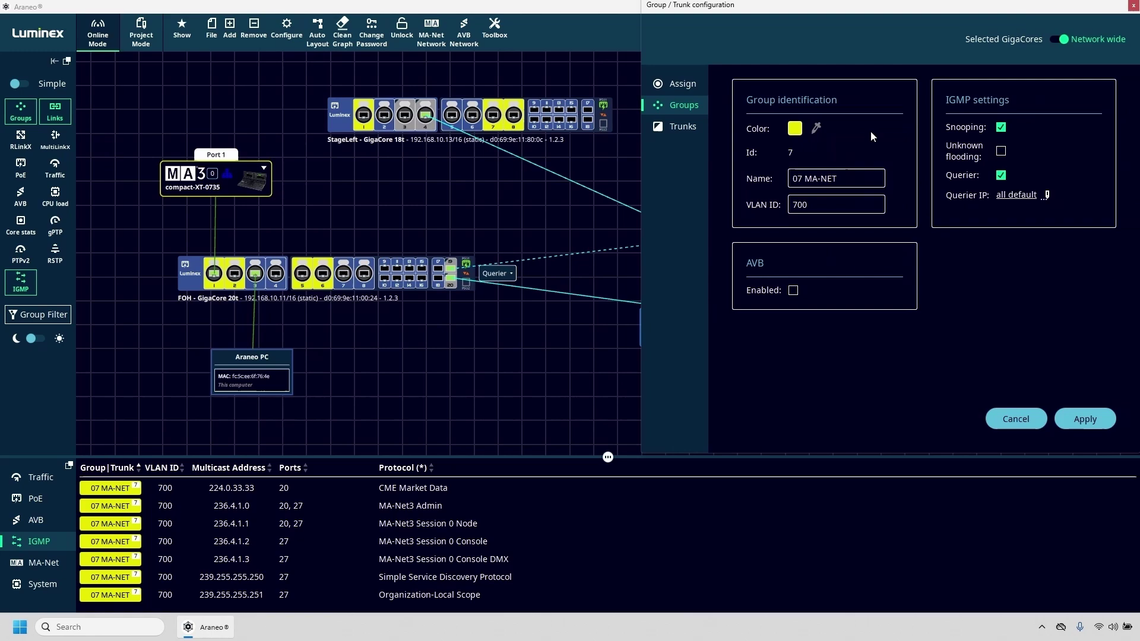
{"action": "left_click_drag", "start_coordinate": [947, 9], "coordinate": [653, 19]}
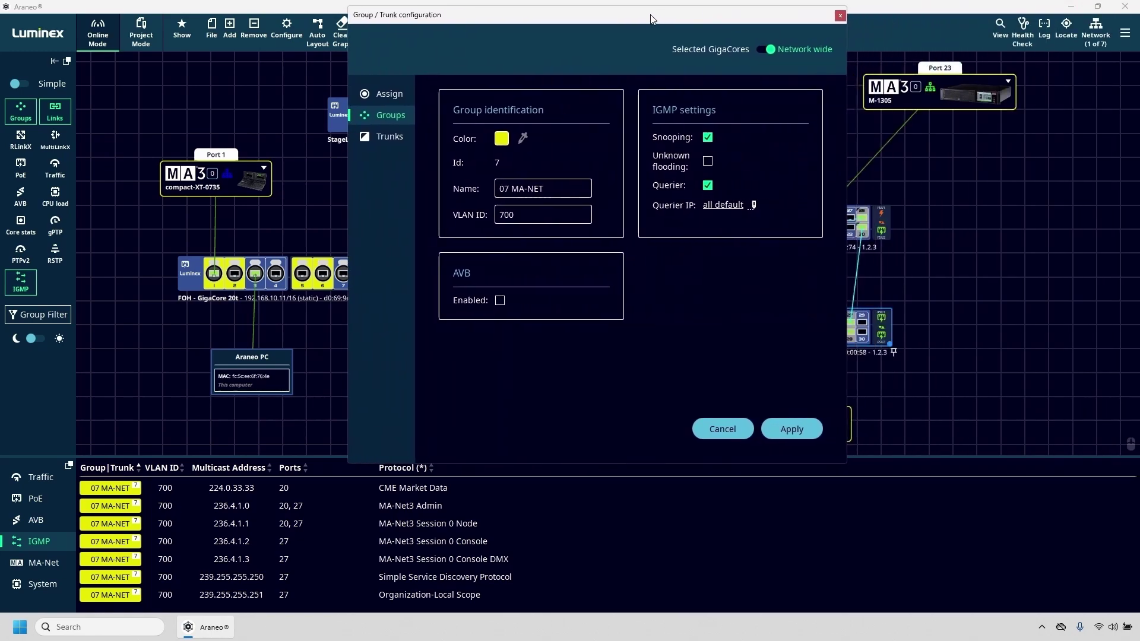
{"action": "left_click", "coordinate": [761, 51]}
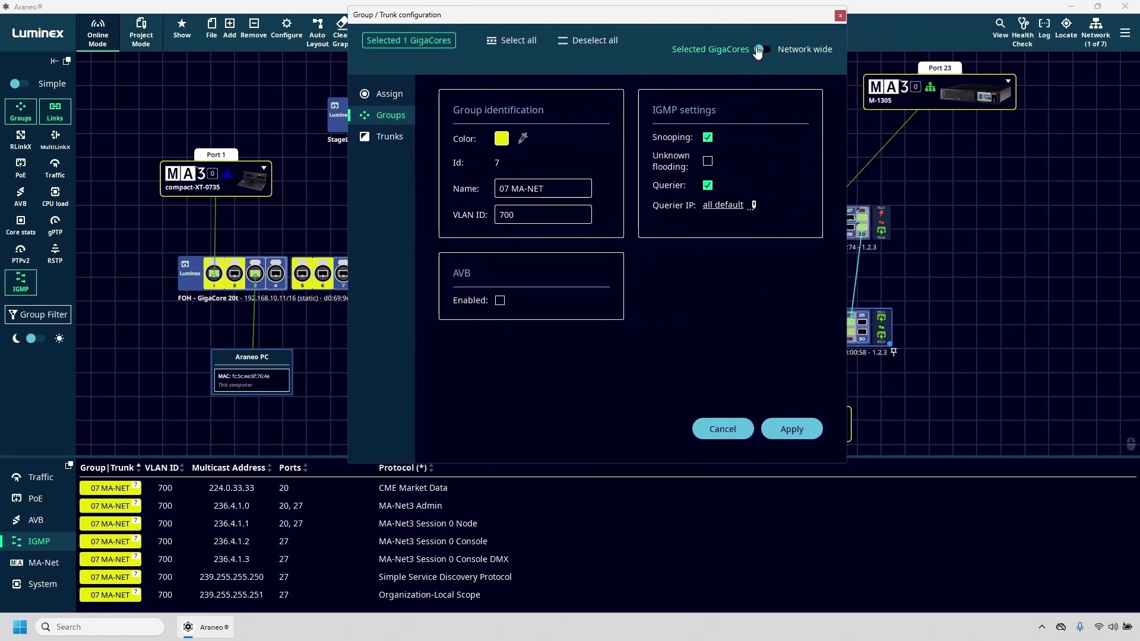
{"action": "left_click", "coordinate": [708, 137]}
{"action": "left_click", "coordinate": [708, 162]}
{"action": "left_click", "coordinate": [708, 185]}
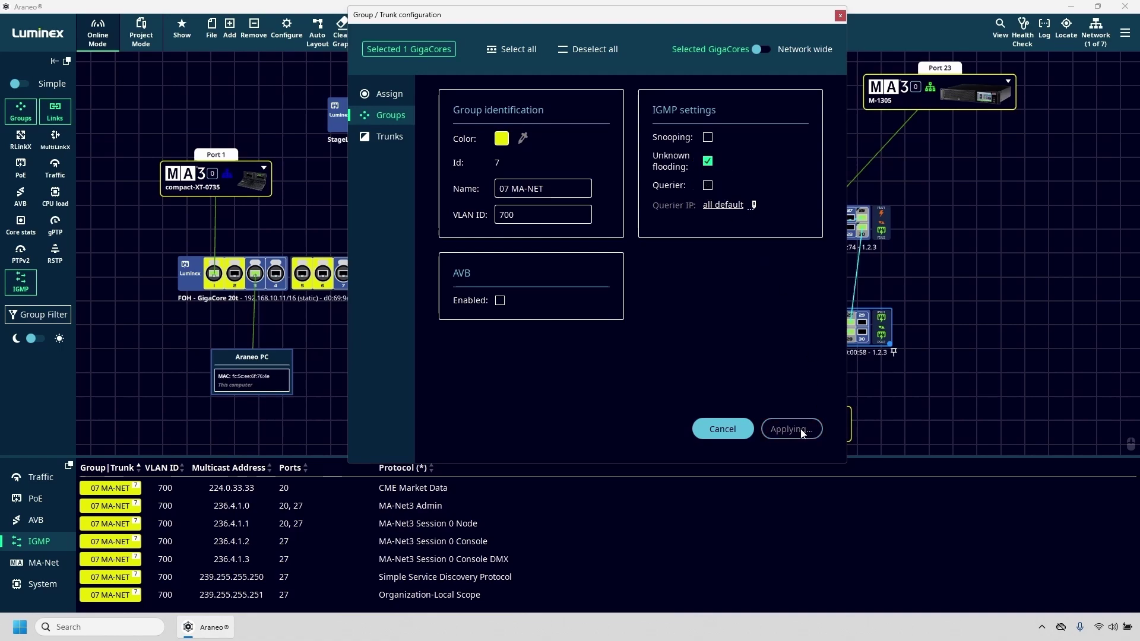
{"action": "left_click", "coordinate": [839, 16]}
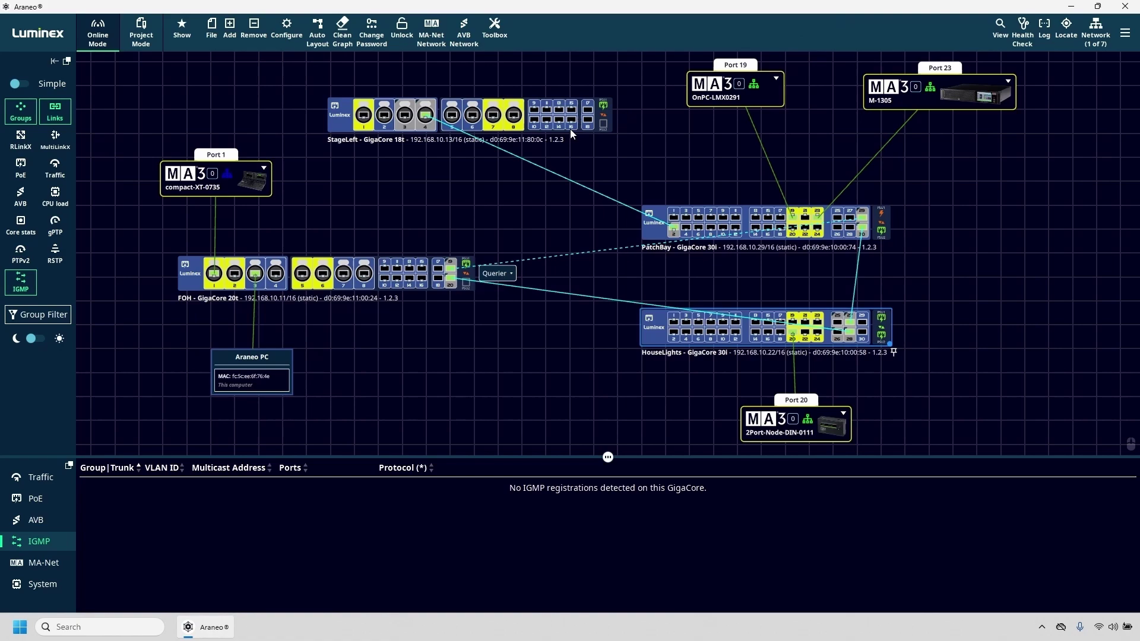
Step: Trace and clear compact-XT-0735's path, then rerun the health check showing group, trunk and MA-Net3 issues
{"action": "left_click", "coordinate": [213, 177]}
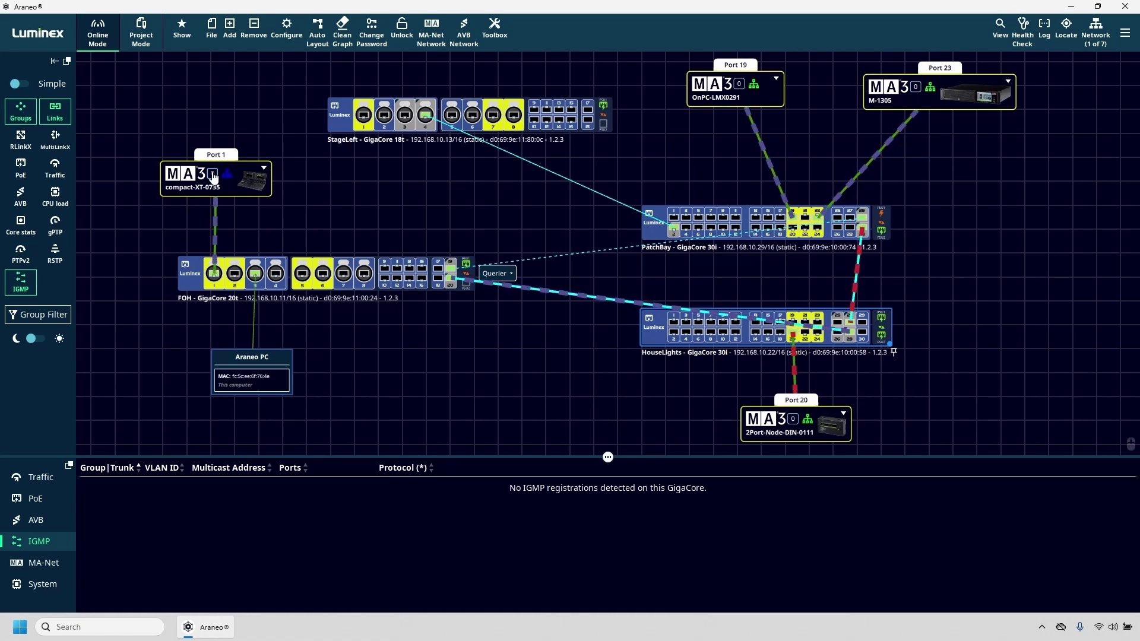
{"action": "left_click", "coordinate": [229, 219]}
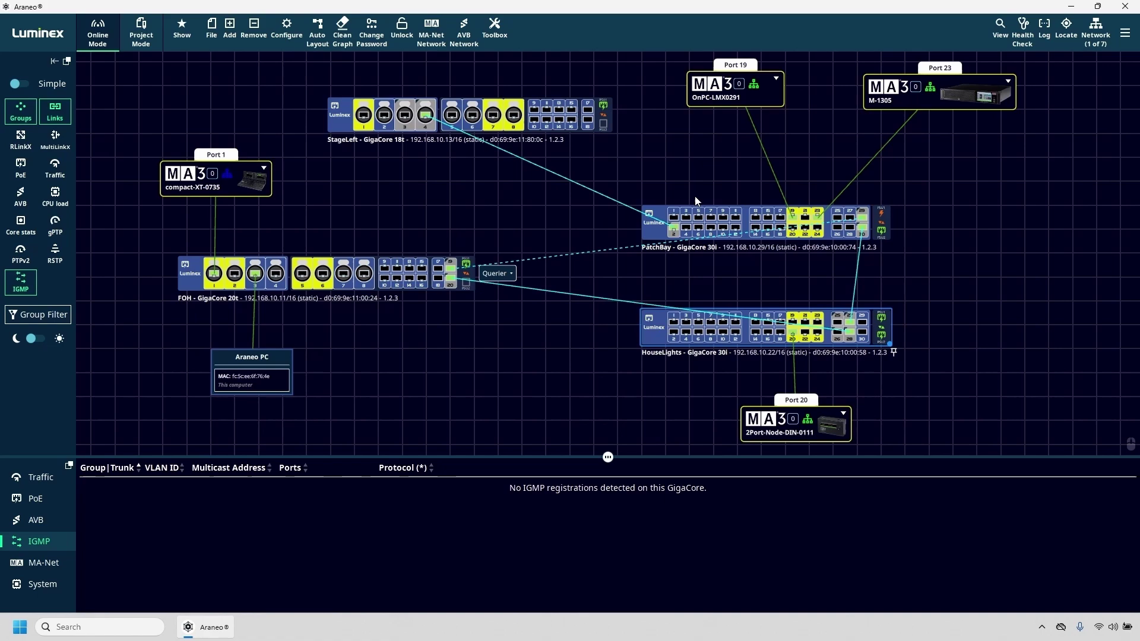
{"action": "left_click", "coordinate": [1025, 30]}
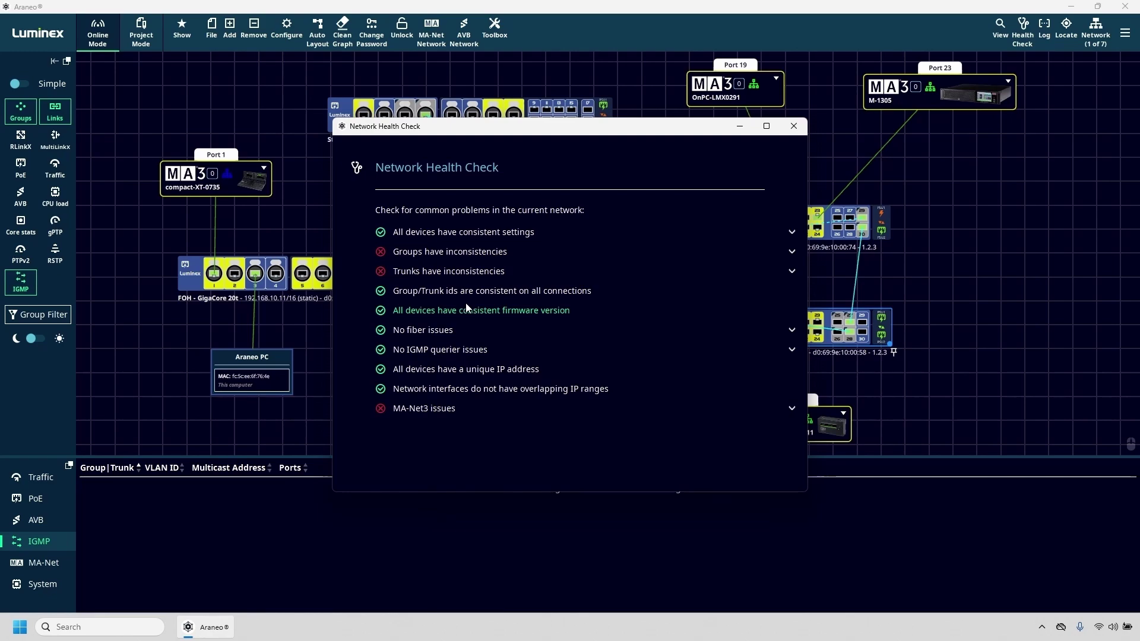
Step: Drill into the IGMP querier inconsistency and open group 07 MA-NET's settings
{"action": "left_click", "coordinate": [438, 256]}
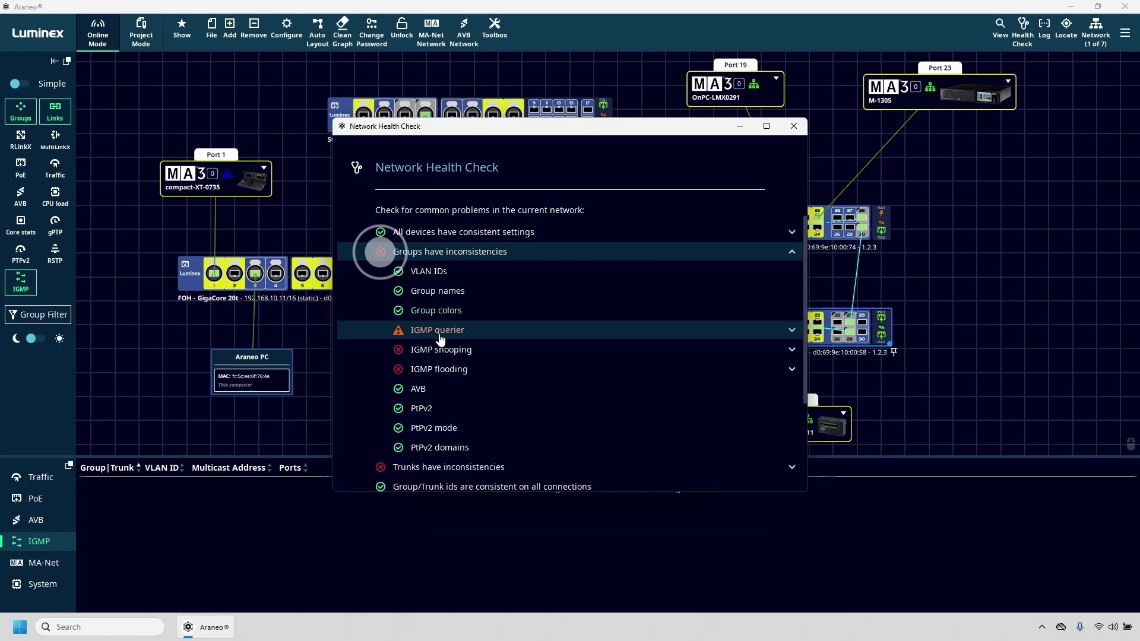
{"action": "left_click", "coordinate": [440, 334]}
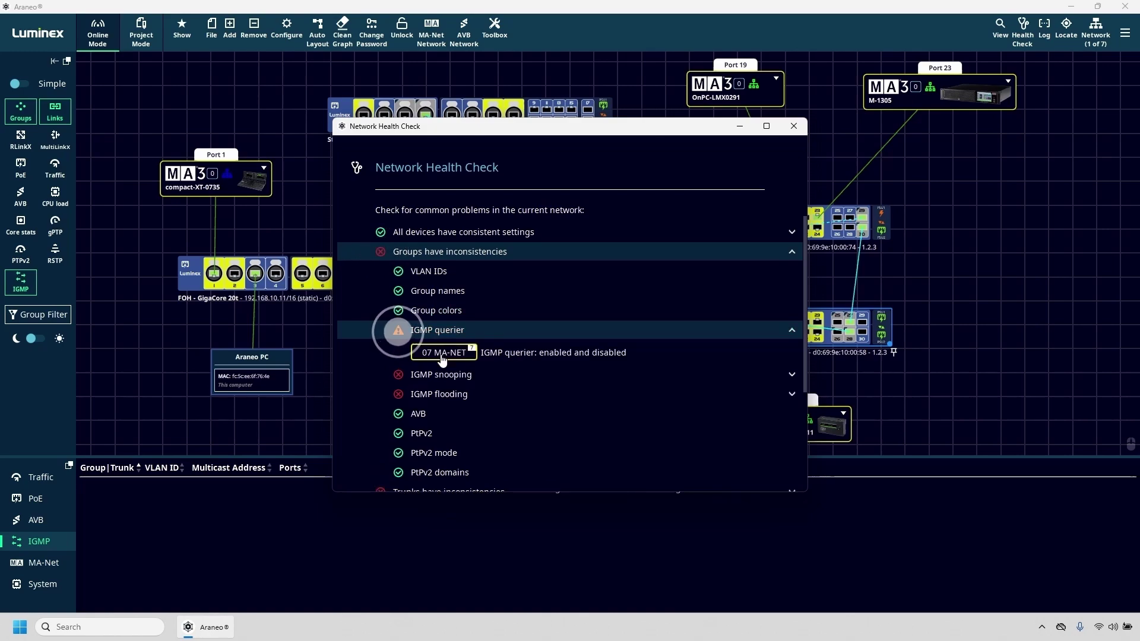
{"action": "left_click", "coordinate": [442, 354]}
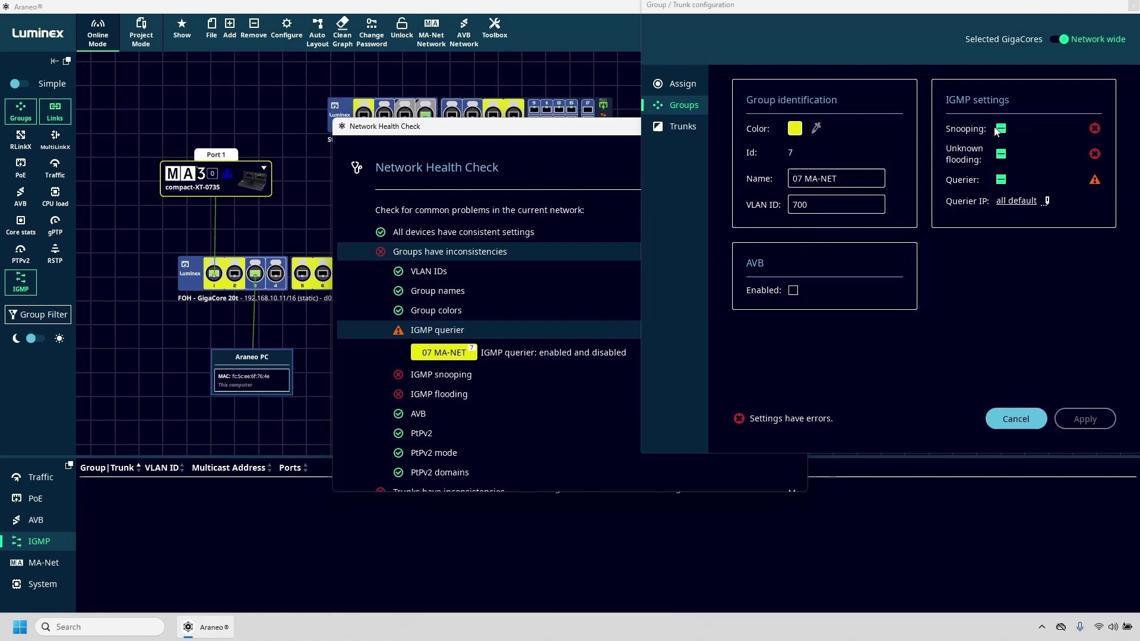
Step: Apply 07 MA-NET network-wide with snooping and querier on and unknown flooding off
{"action": "left_click", "coordinate": [1001, 154]}
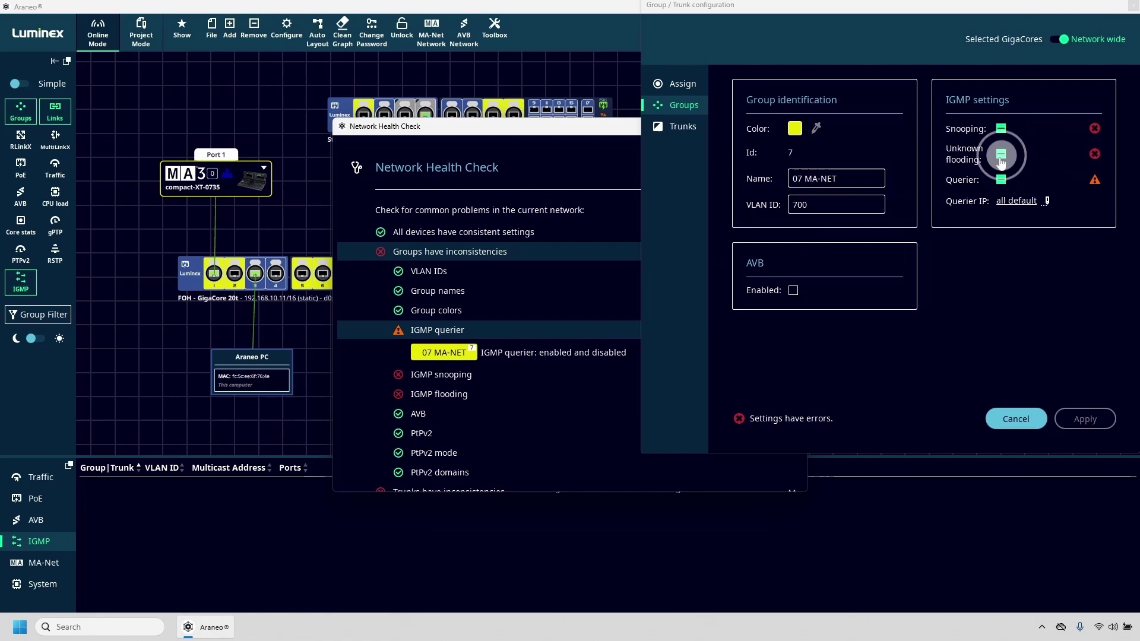
{"action": "left_click", "coordinate": [1002, 181]}
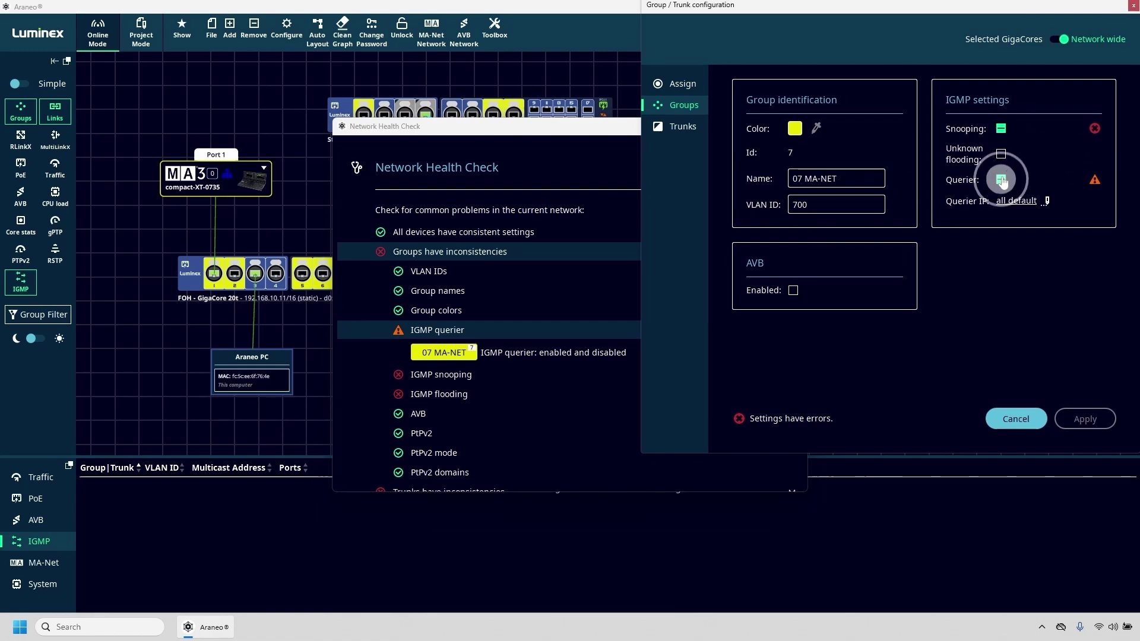
{"action": "left_click", "coordinate": [1002, 129]}
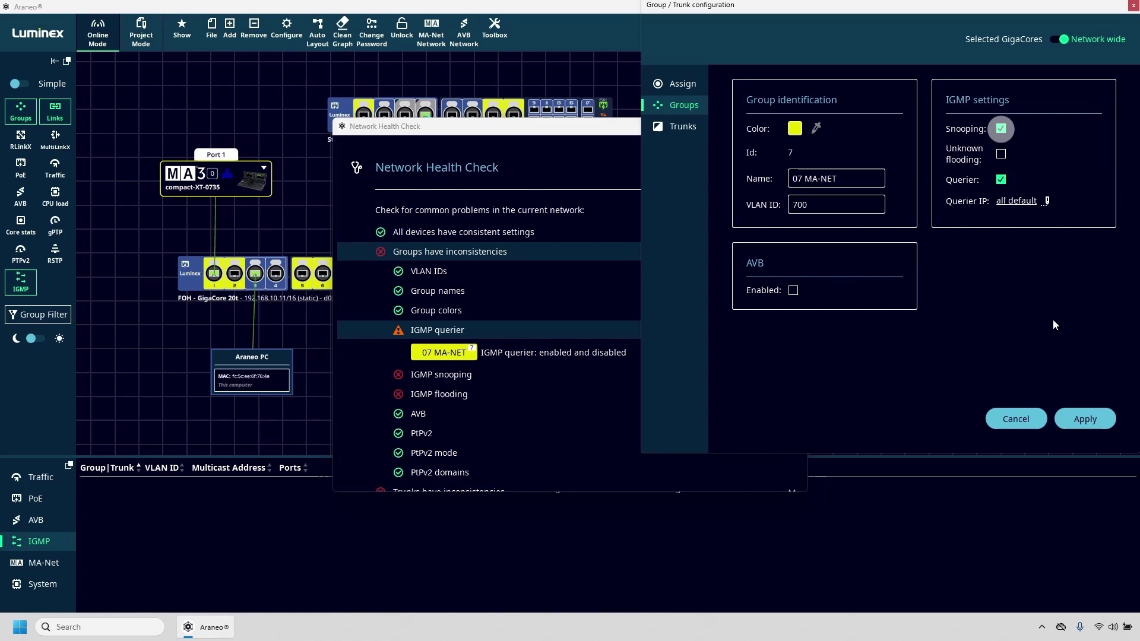
{"action": "left_click", "coordinate": [1088, 419]}
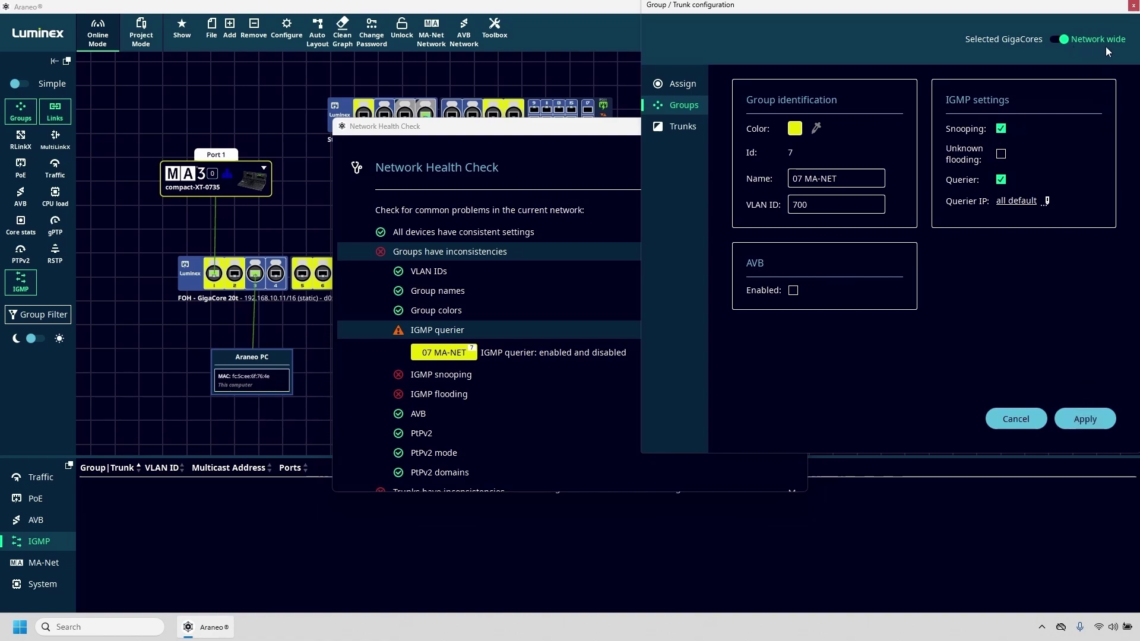
{"action": "left_click", "coordinate": [1081, 418]}
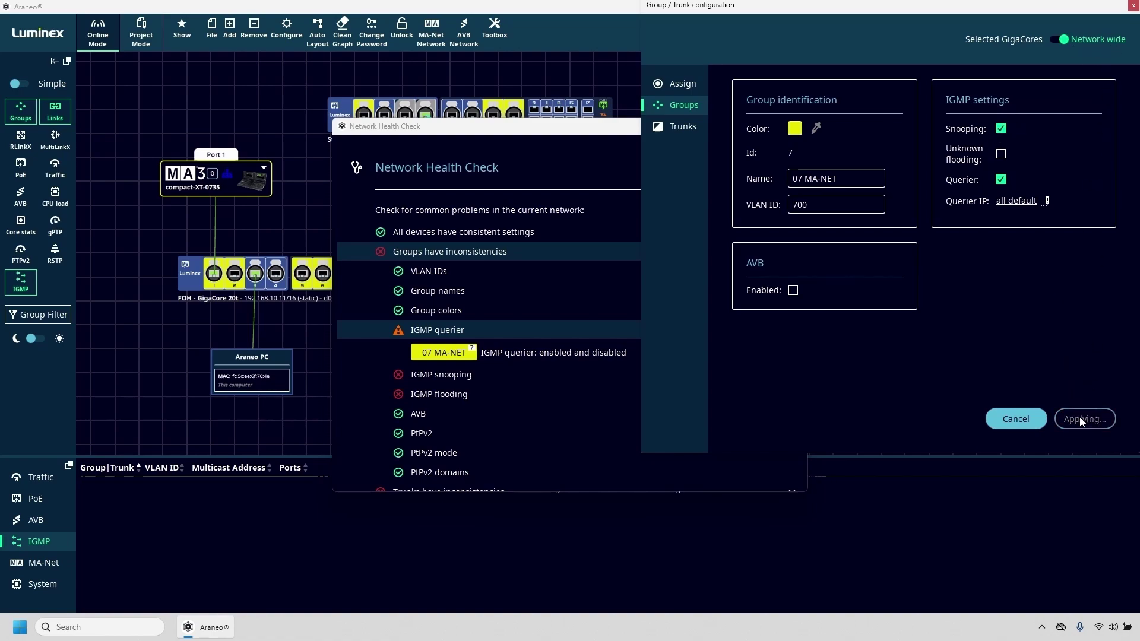
{"action": "left_click", "coordinate": [1135, 9]}
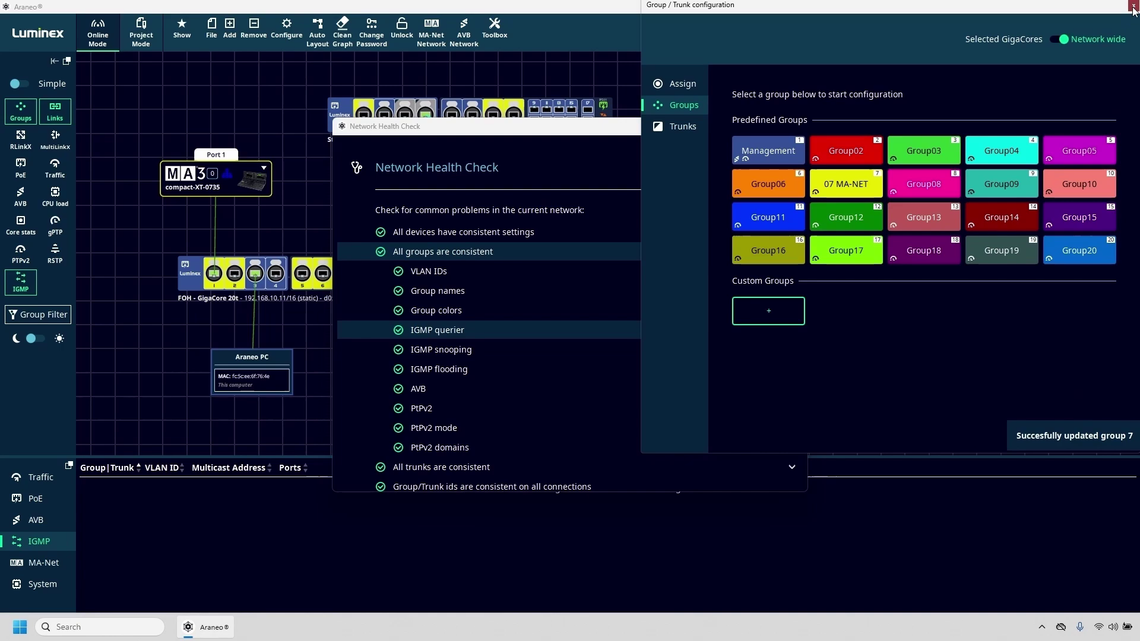
{"action": "left_click_drag", "start_coordinate": [716, 127], "coordinate": [496, 61]}
{"action": "scroll", "coordinate": [586, 326], "scroll_direction": "down", "scroll_amount": 3}
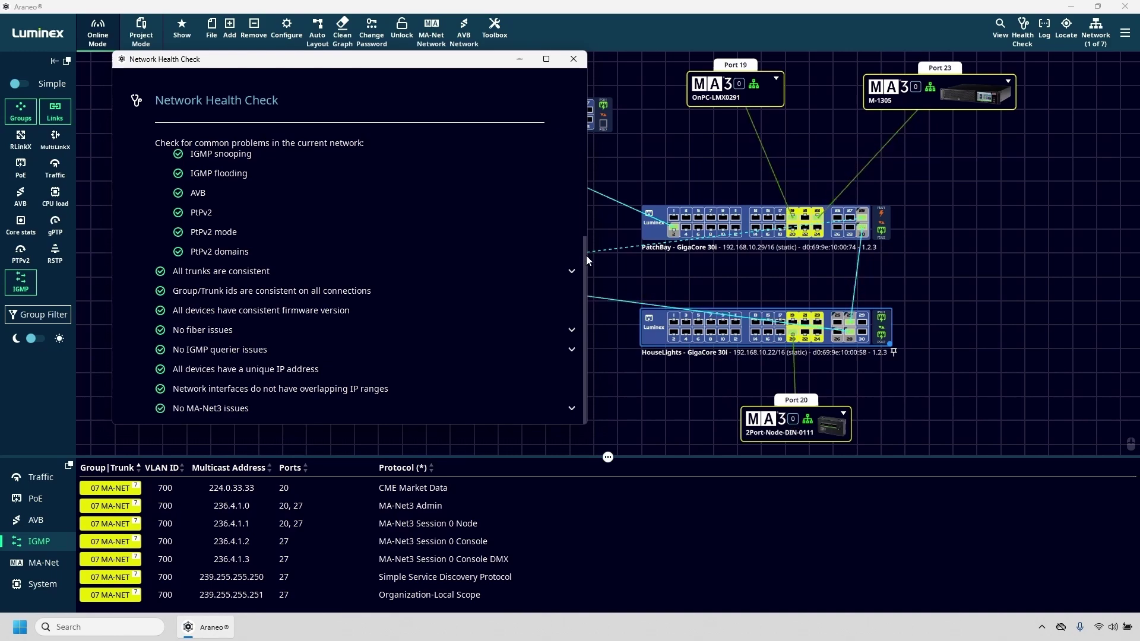
Step: Dismiss the health check results and trace compact-XT-0735's path through the switches
{"action": "left_click", "coordinate": [577, 60]}
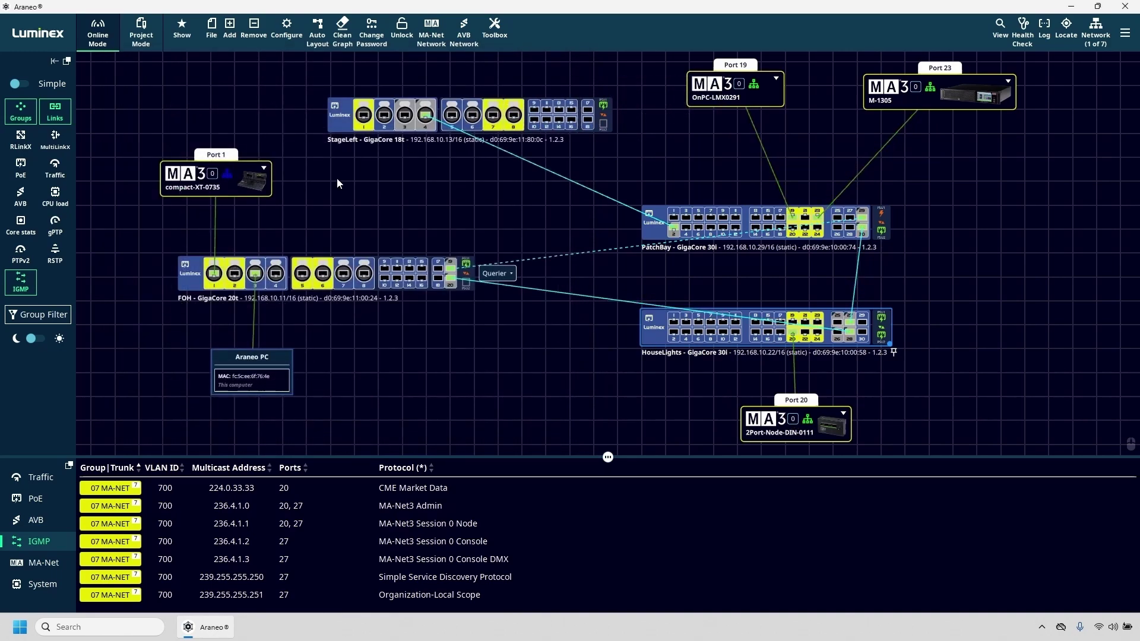
{"action": "left_click", "coordinate": [218, 180]}
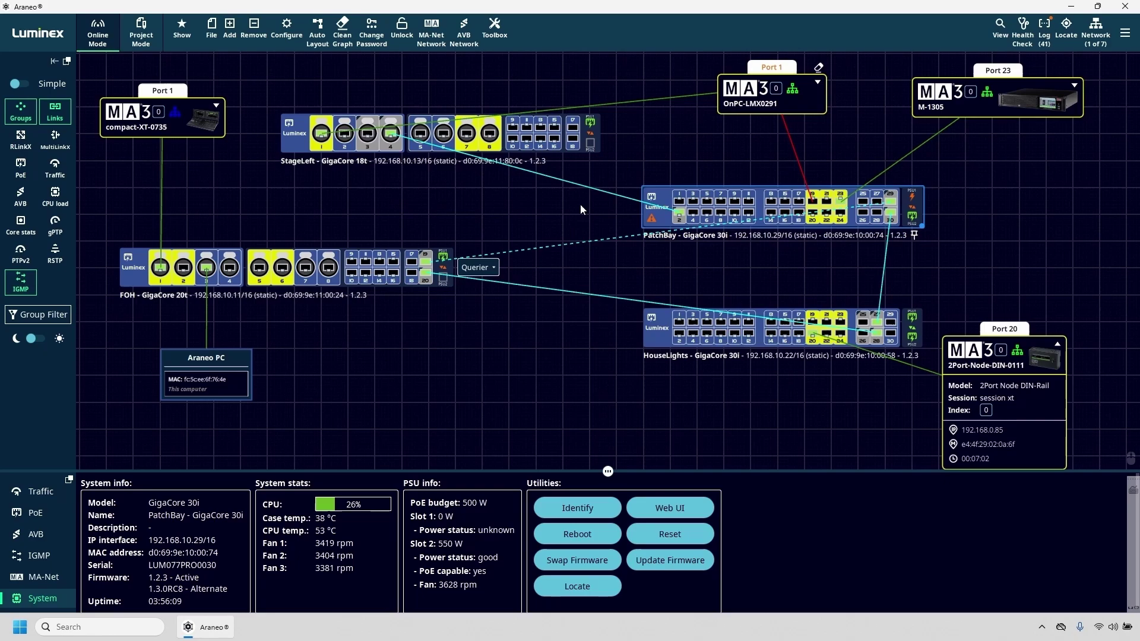
Step: Highlight compact-XT-0735's path, clean down devices and connections from the graph, then select StageLeft
{"action": "left_click", "coordinate": [813, 202]}
{"action": "left_click", "coordinate": [159, 117]}
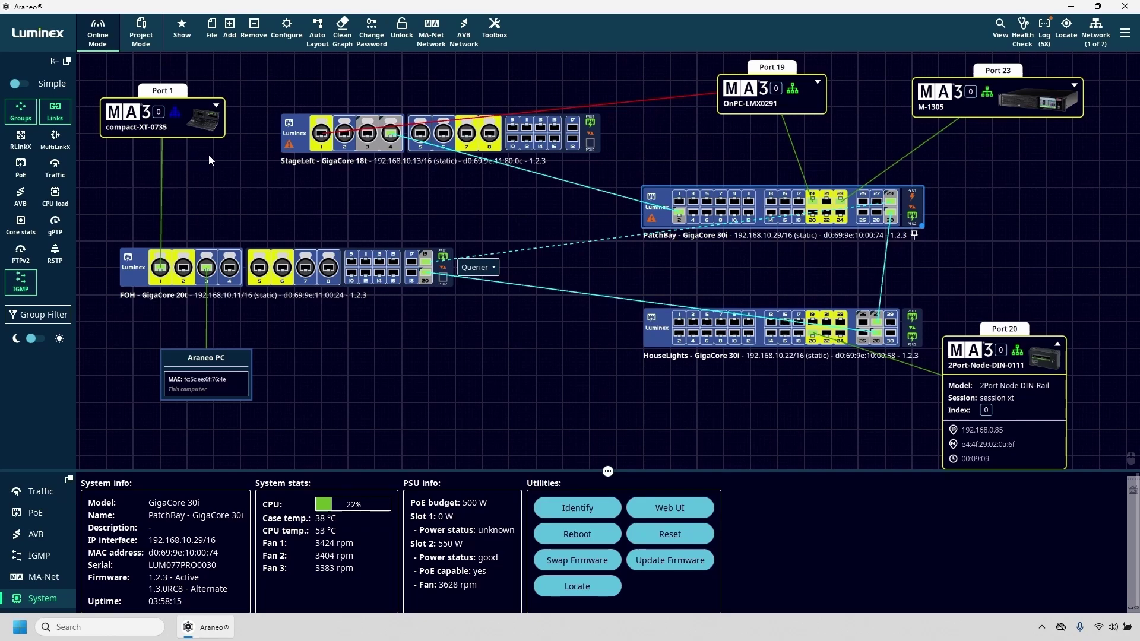
{"action": "left_click", "coordinate": [344, 30]}
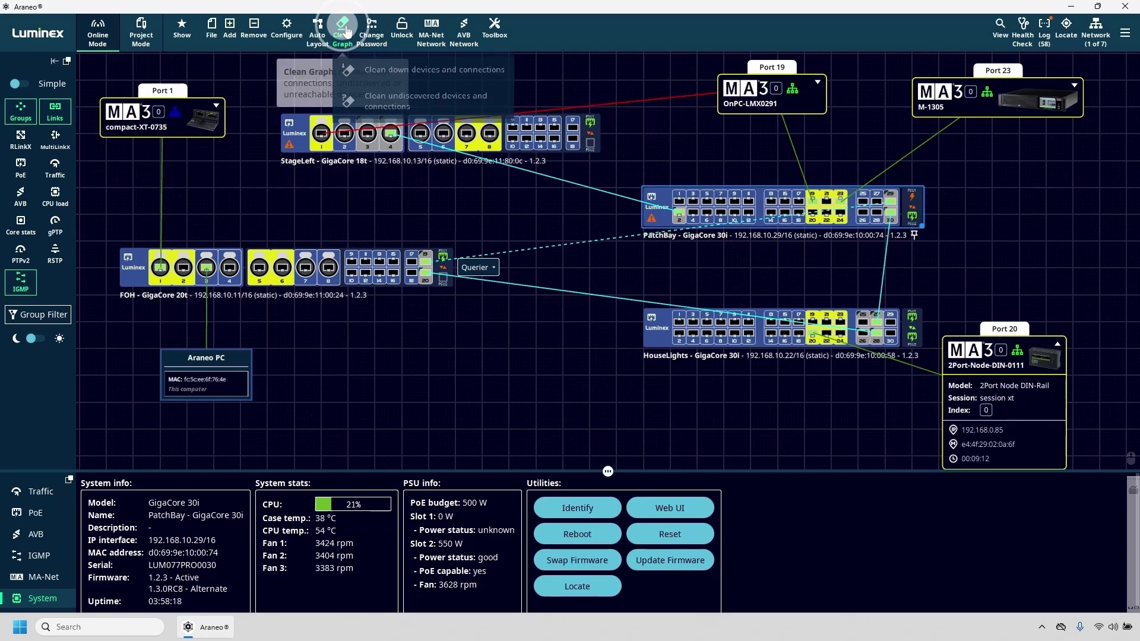
{"action": "left_click", "coordinate": [392, 74]}
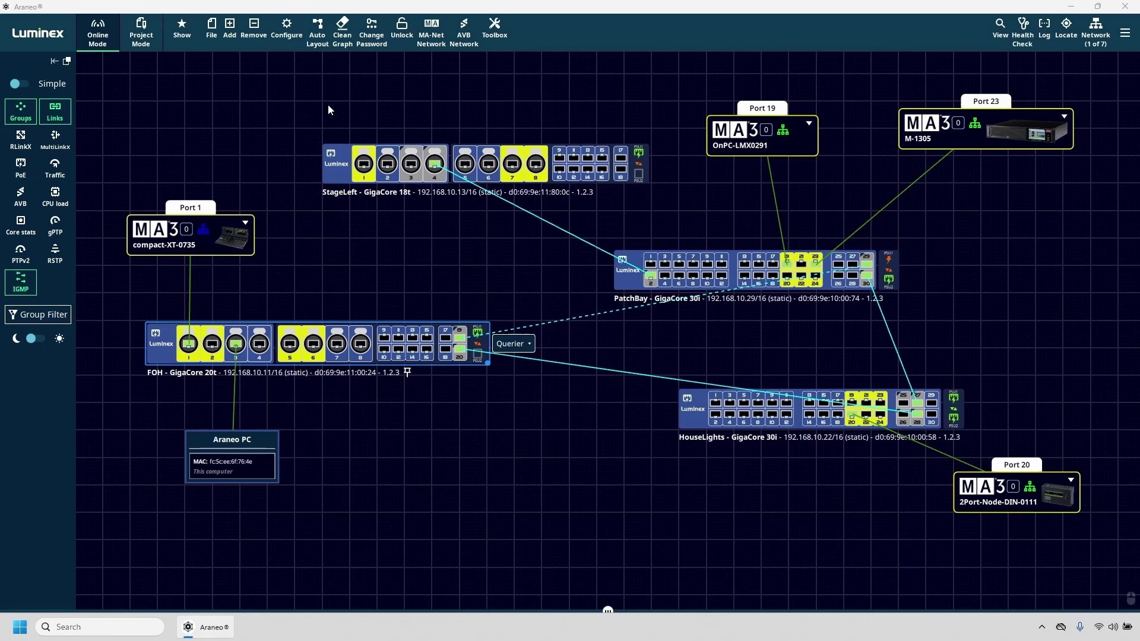
{"action": "left_click", "coordinate": [340, 161]}
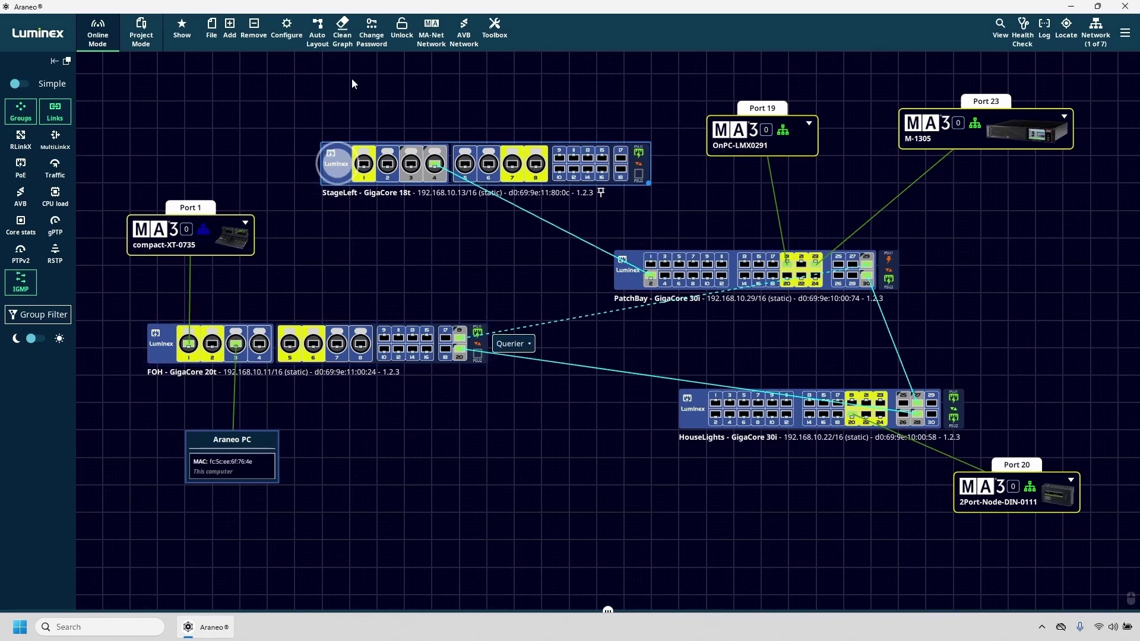
Step: Change StageLeft's IP address to 192.168.10.10 in its device settings and apply it
{"action": "left_click", "coordinate": [288, 28]}
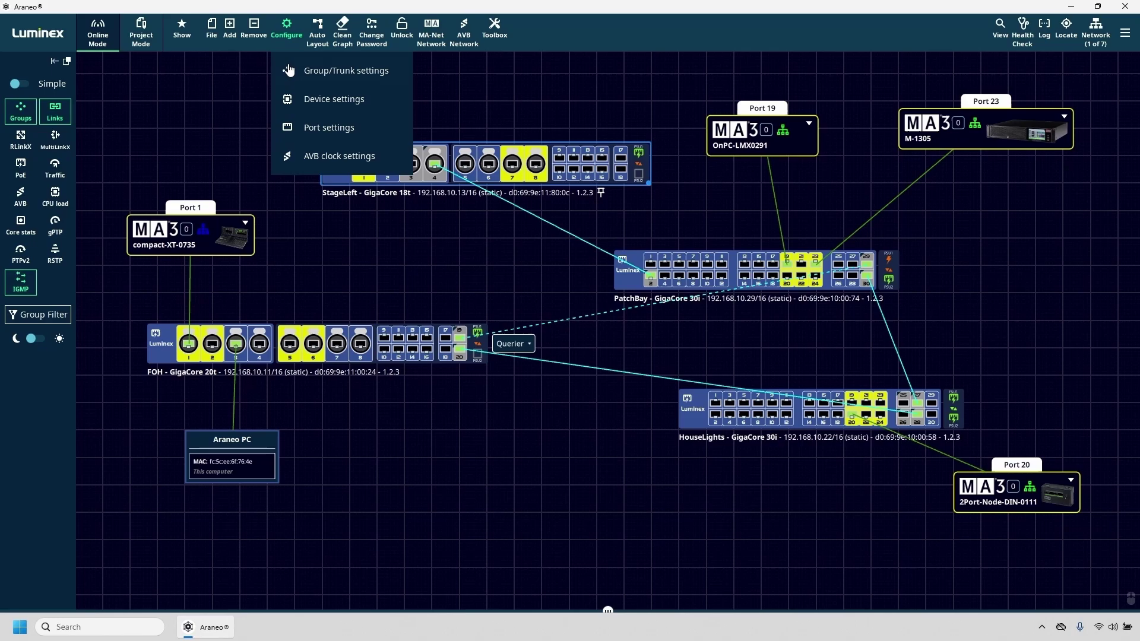
{"action": "left_click", "coordinate": [325, 102]}
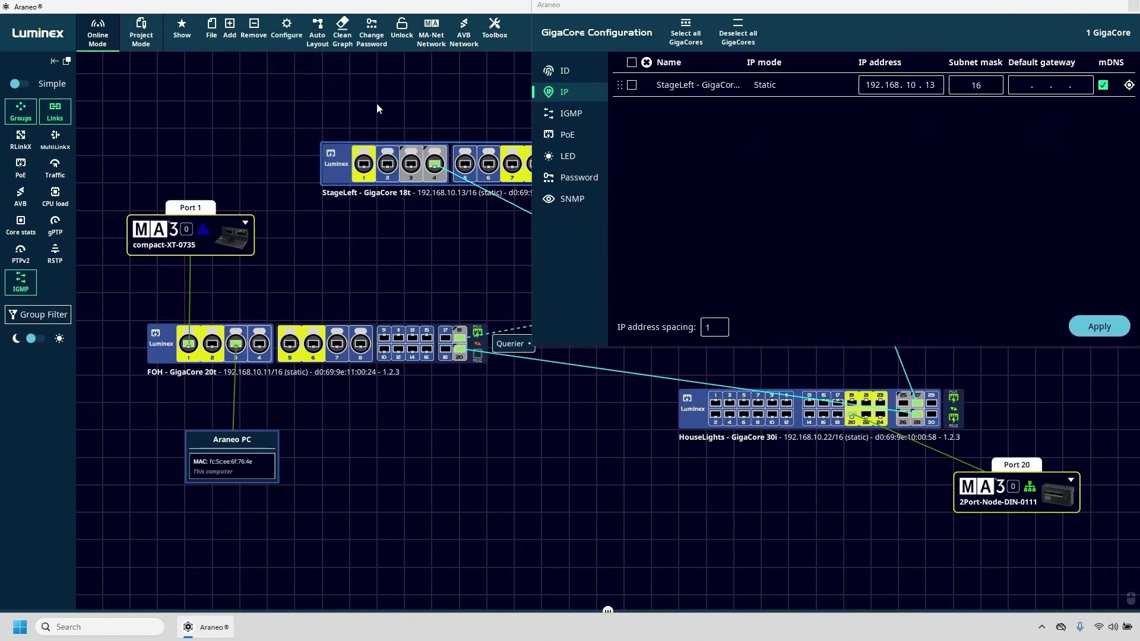
{"action": "double_click", "coordinate": [932, 86]}
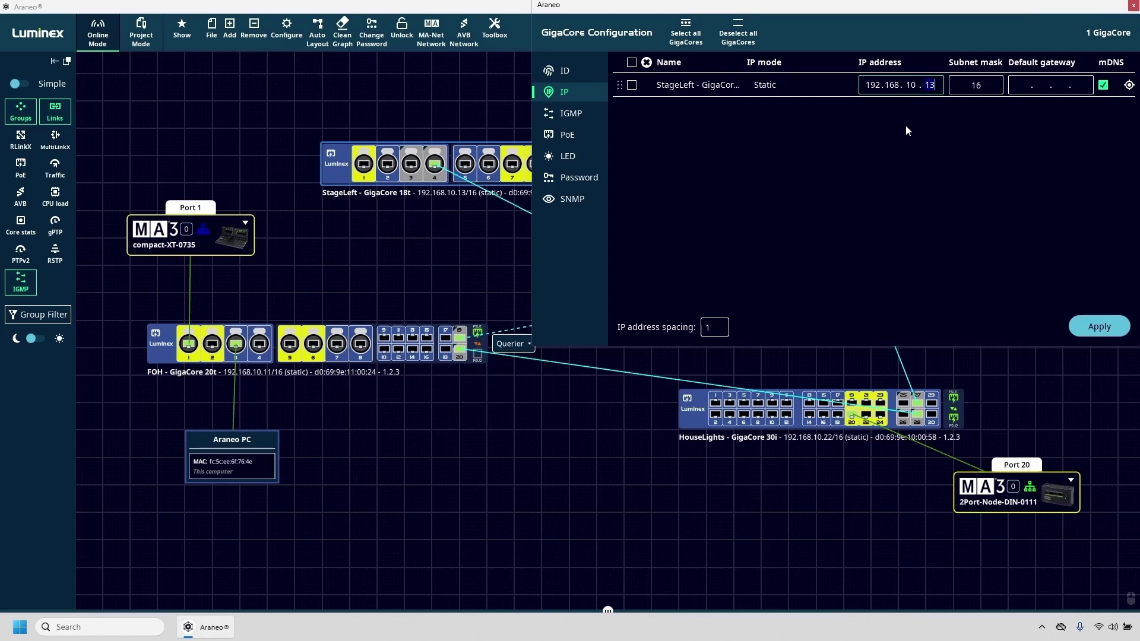
{"action": "key", "text": "BackSpace"}
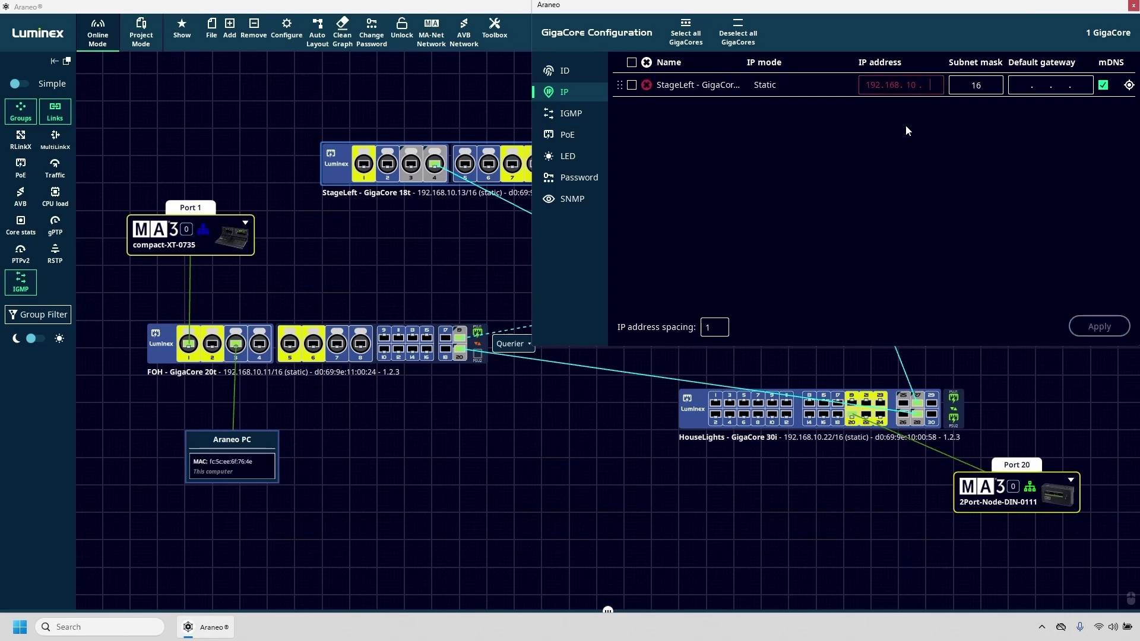
{"action": "type", "text": "10"}
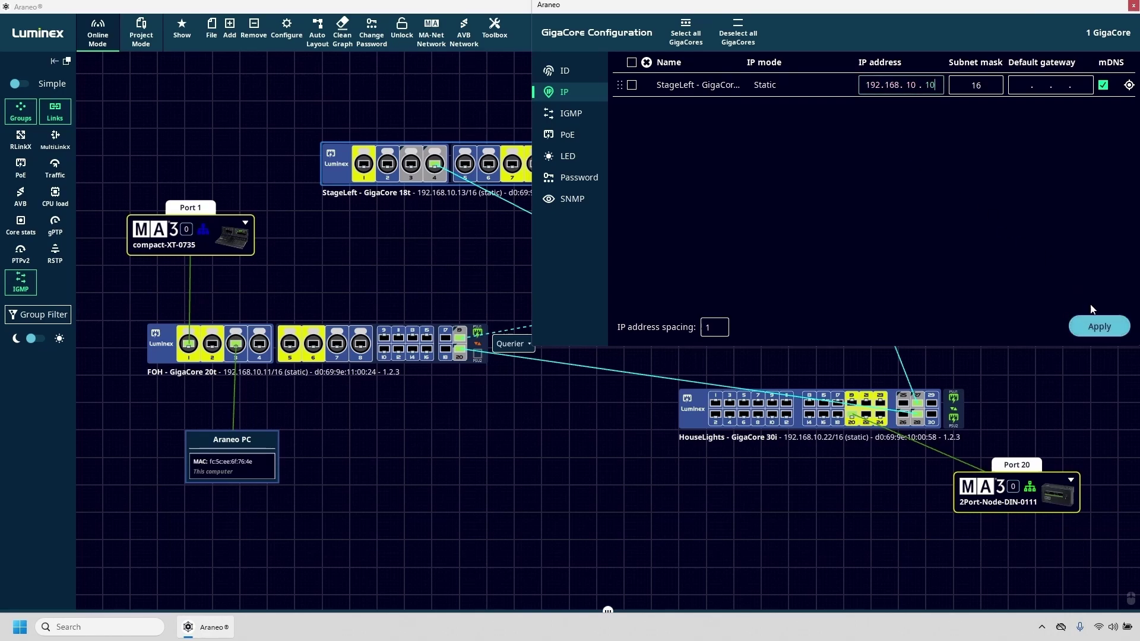
{"action": "left_click", "coordinate": [1098, 330]}
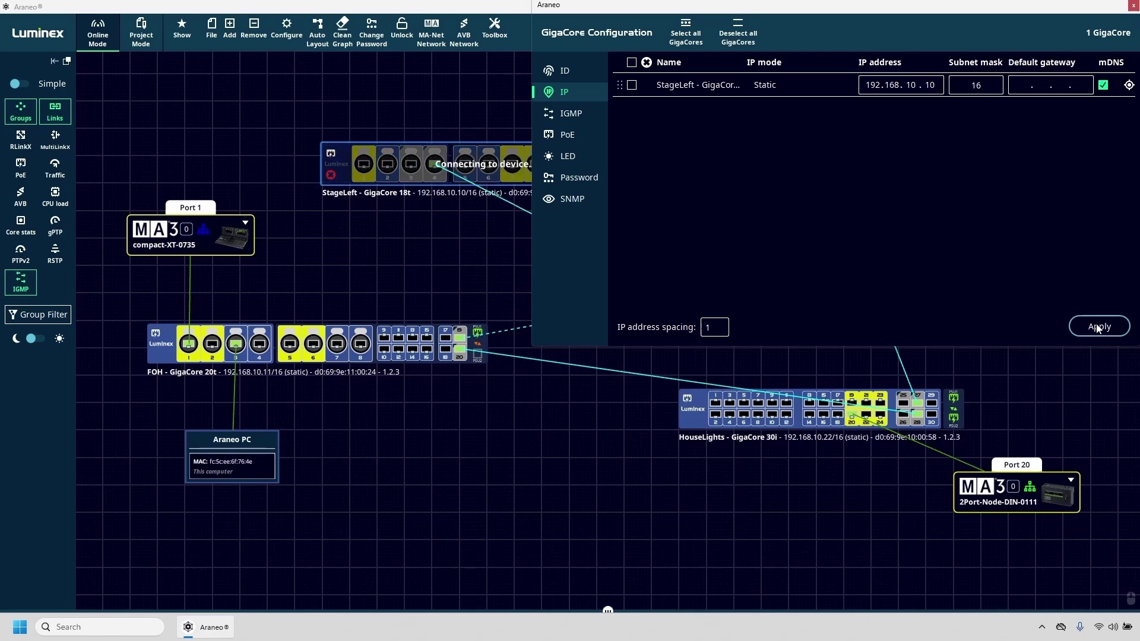
Step: Return to the map, highlight the console's MA-Net session paths and select the FOH GigaCore 20t
{"action": "left_click", "coordinate": [1133, 6]}
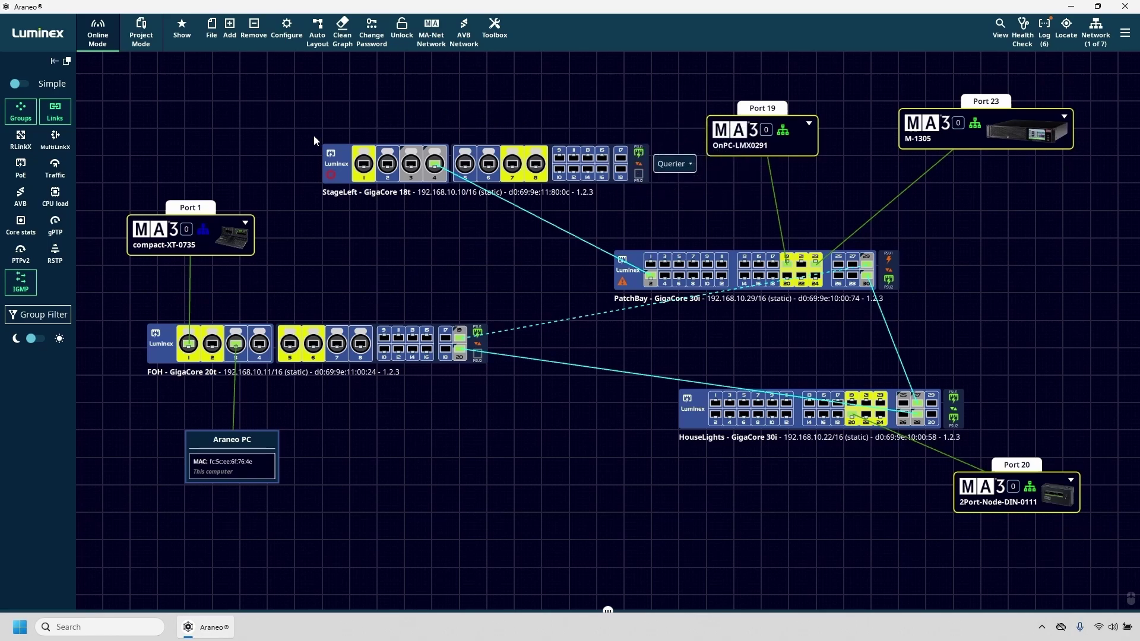
{"action": "left_click", "coordinate": [186, 230]}
{"action": "left_click", "coordinate": [178, 351]}
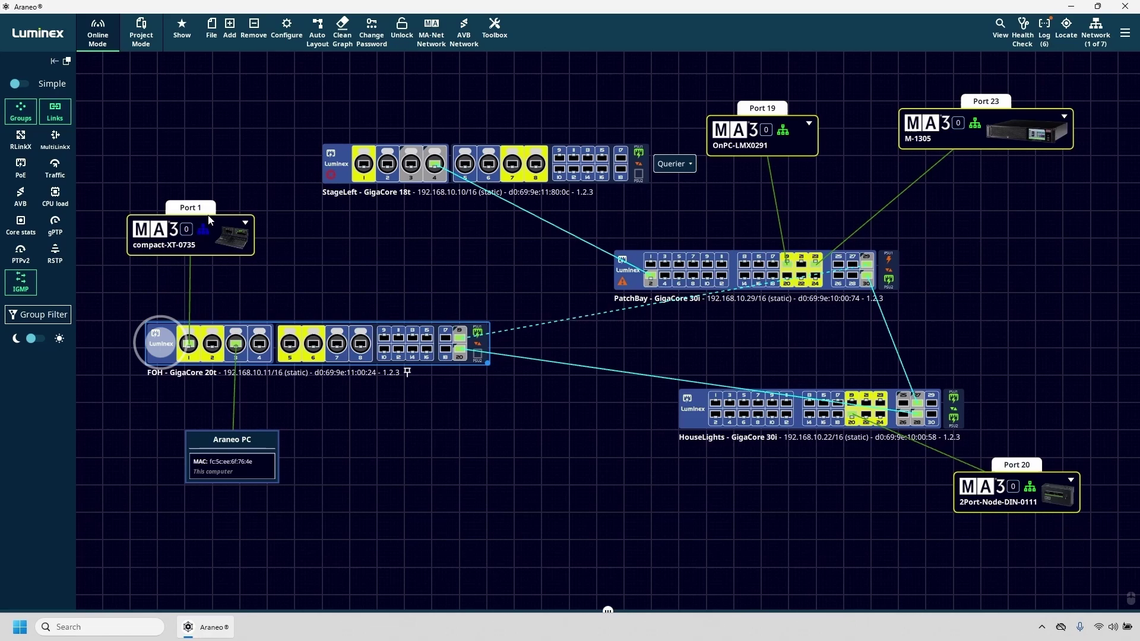
Step: Change the FOH switch's IP address to 192.168.10.9 in its device settings and apply it
{"action": "left_click", "coordinate": [287, 27]}
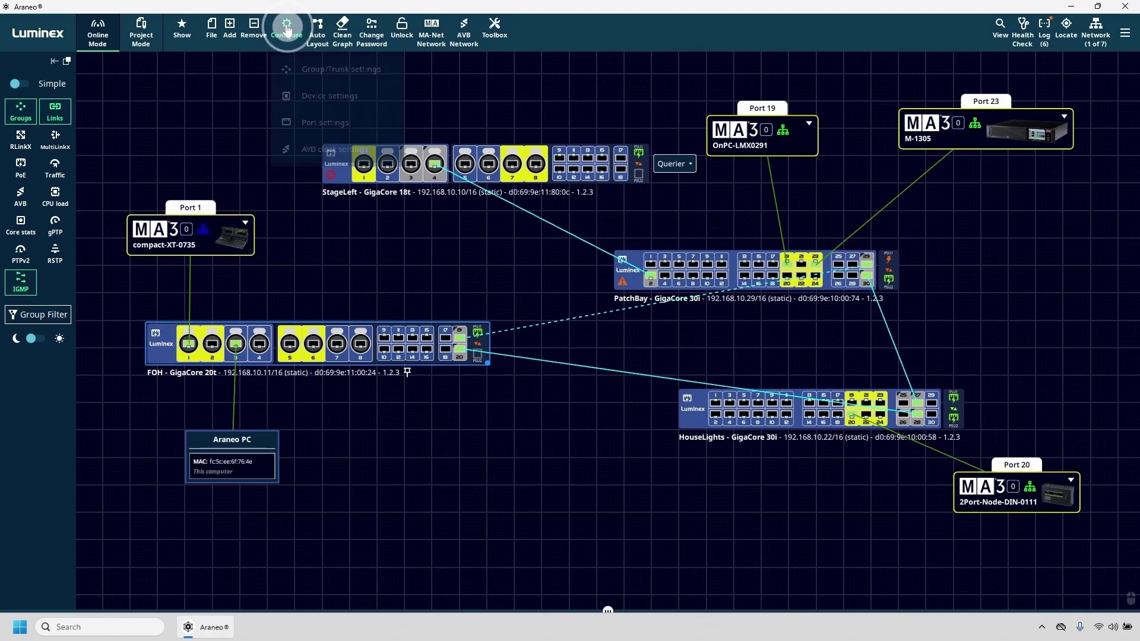
{"action": "left_click", "coordinate": [326, 101]}
{"action": "double_click", "coordinate": [930, 87]}
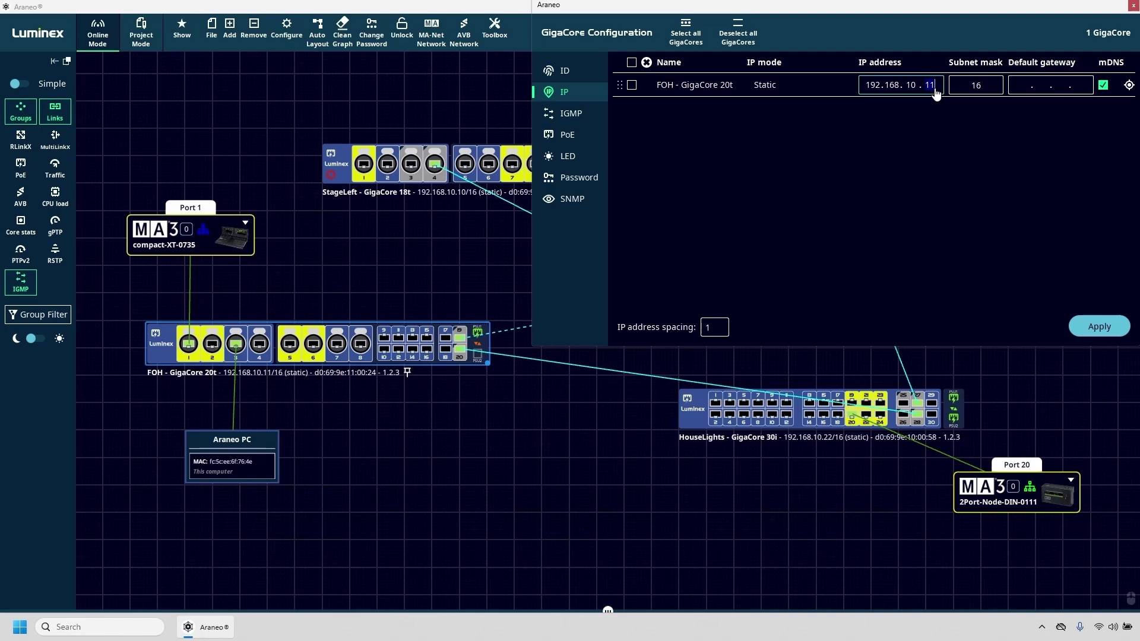
{"action": "type", "text": "9"}
{"action": "left_click", "coordinate": [1102, 326]}
Step: Return to the map, highlight compact-XT-0735's links and expand the details panel below
{"action": "left_click", "coordinate": [1131, 5]}
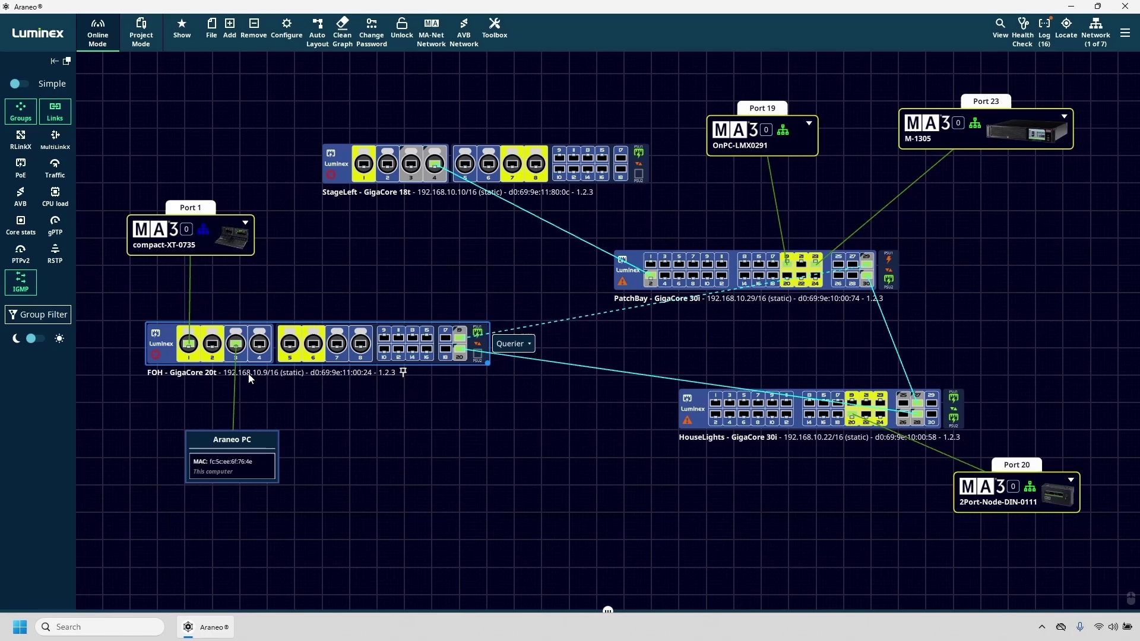
{"action": "left_click", "coordinate": [187, 230]}
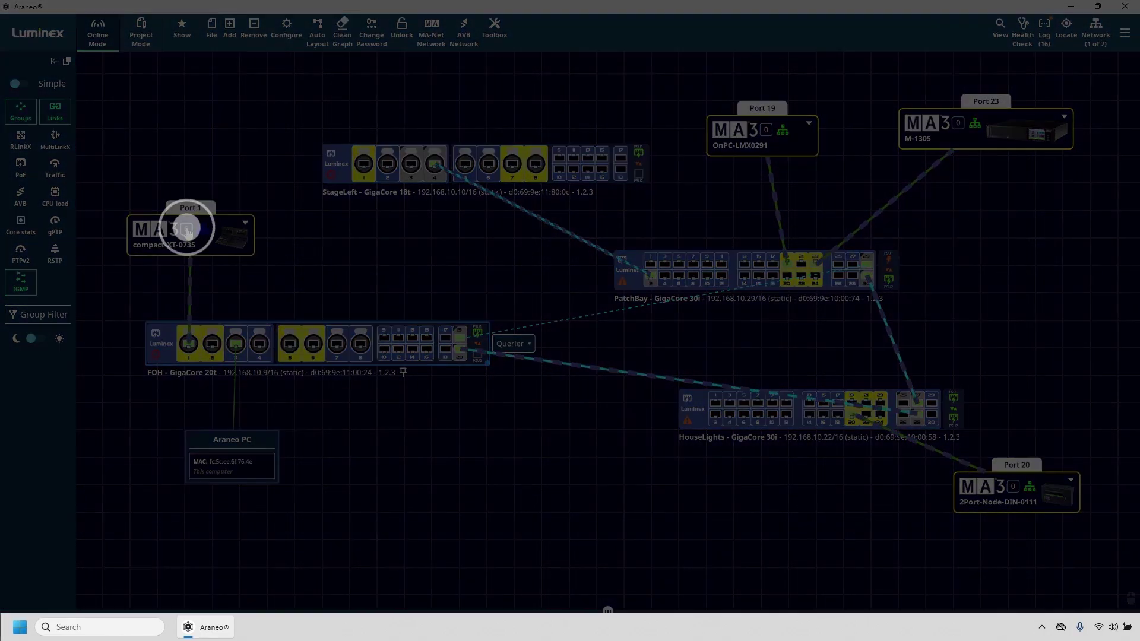
{"action": "left_click_drag", "start_coordinate": [607, 609], "coordinate": [606, 418]}
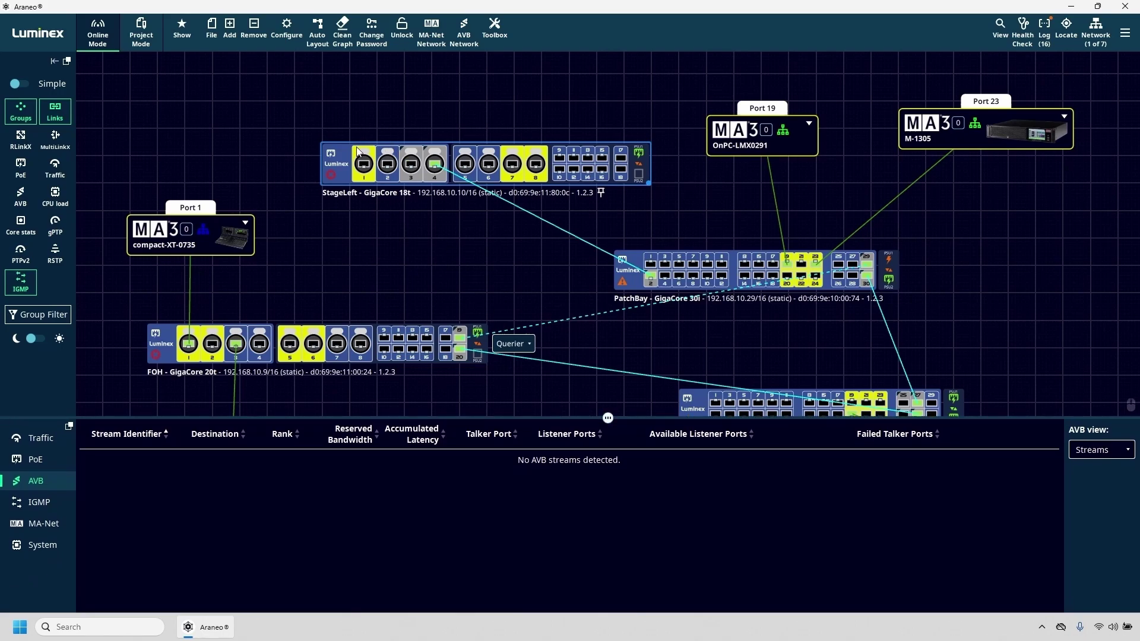
Step: Show the IGMP multicast groups table and compact-XT-0735's multicast paths
{"action": "left_click", "coordinate": [39, 501]}
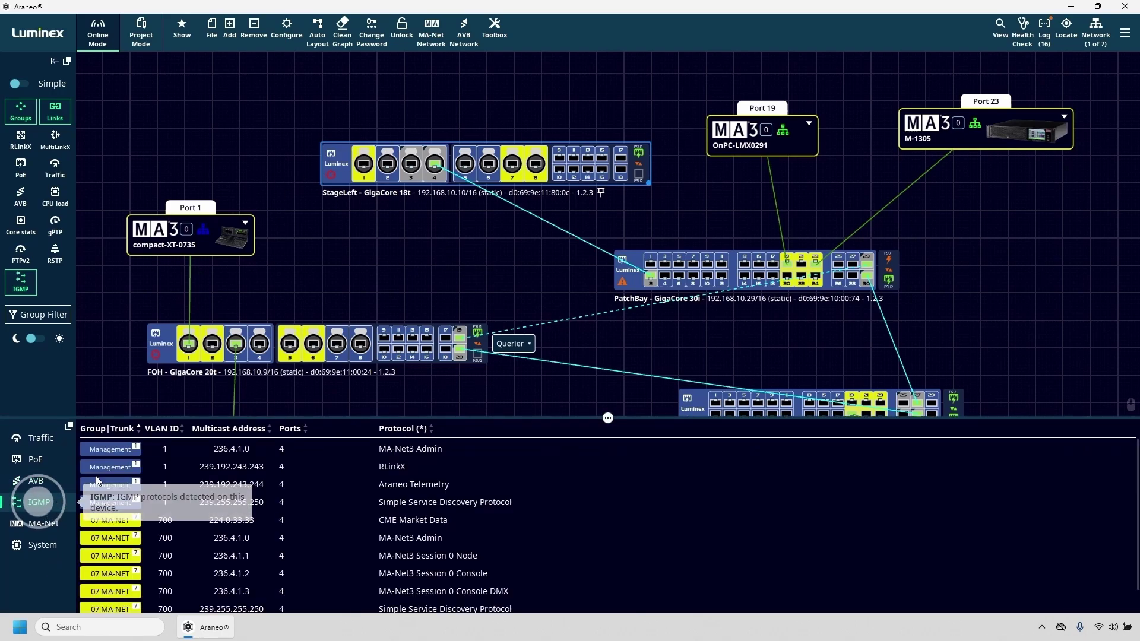
{"action": "left_click", "coordinate": [186, 231]}
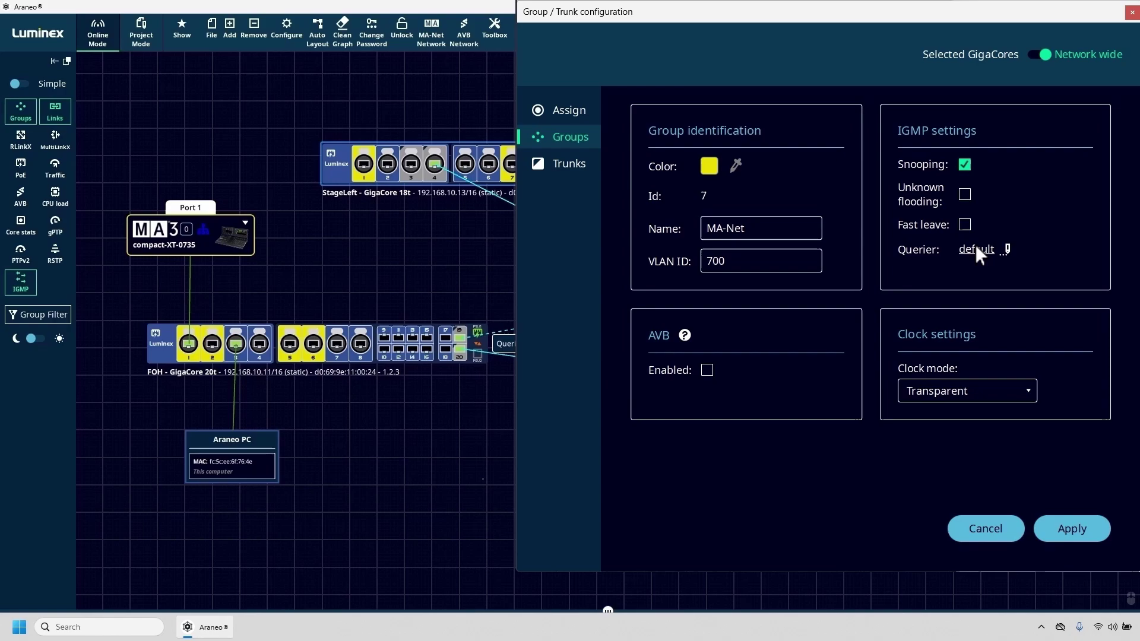
Step: Set GigaCore 18t's querier IP mode to Primary for the MA-Net group and confirm
{"action": "left_click", "coordinate": [976, 245]}
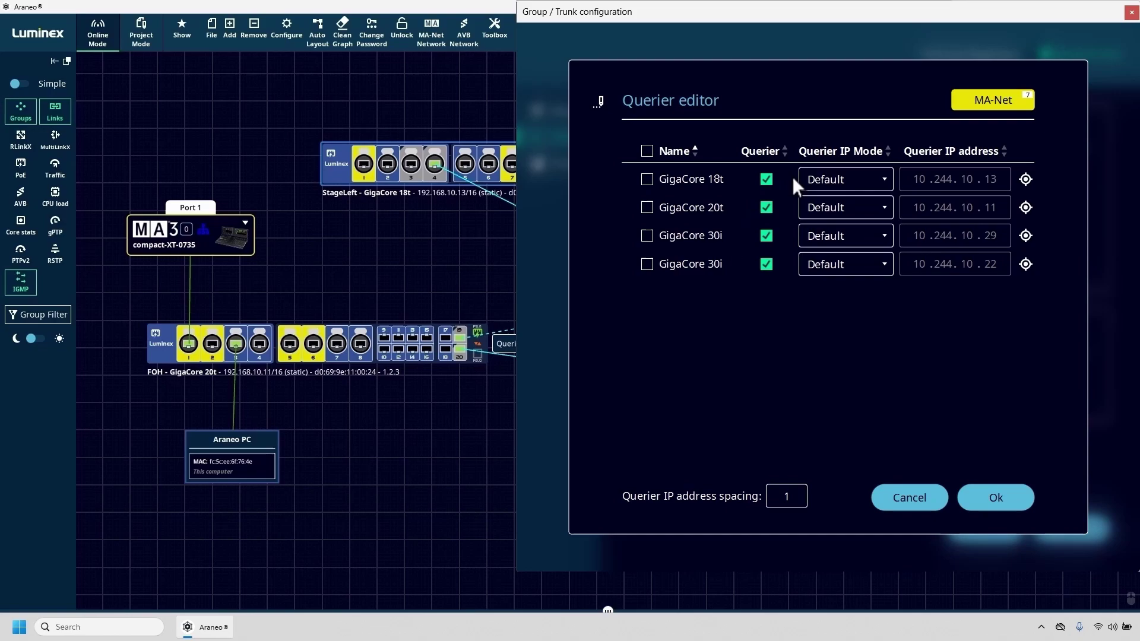
{"action": "left_click", "coordinate": [823, 181]}
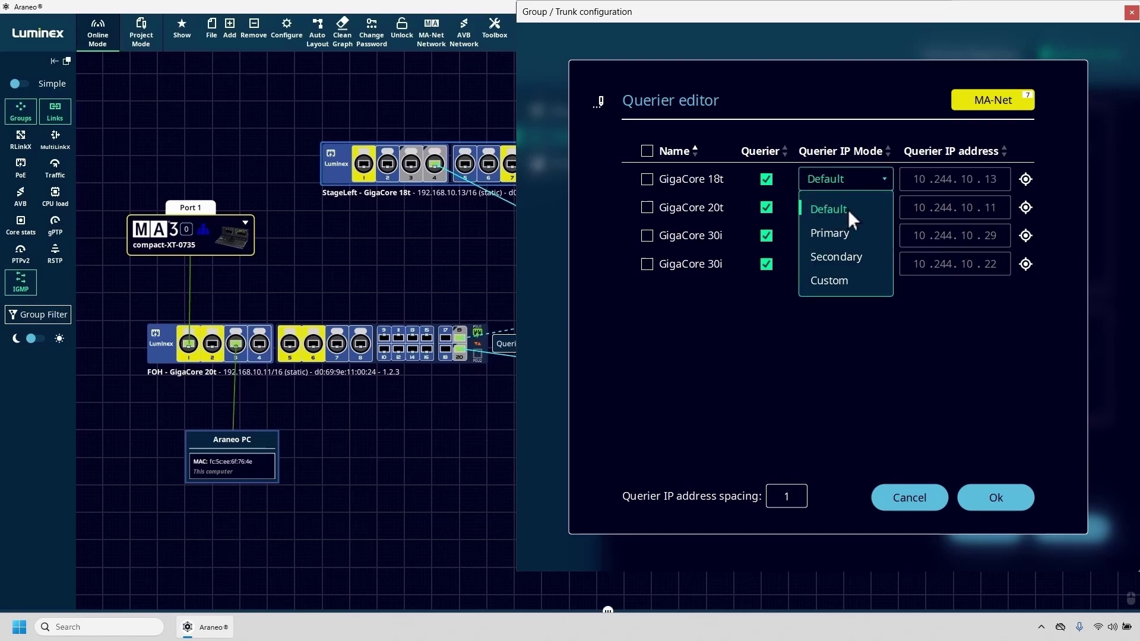
{"action": "key", "text": "Down"}
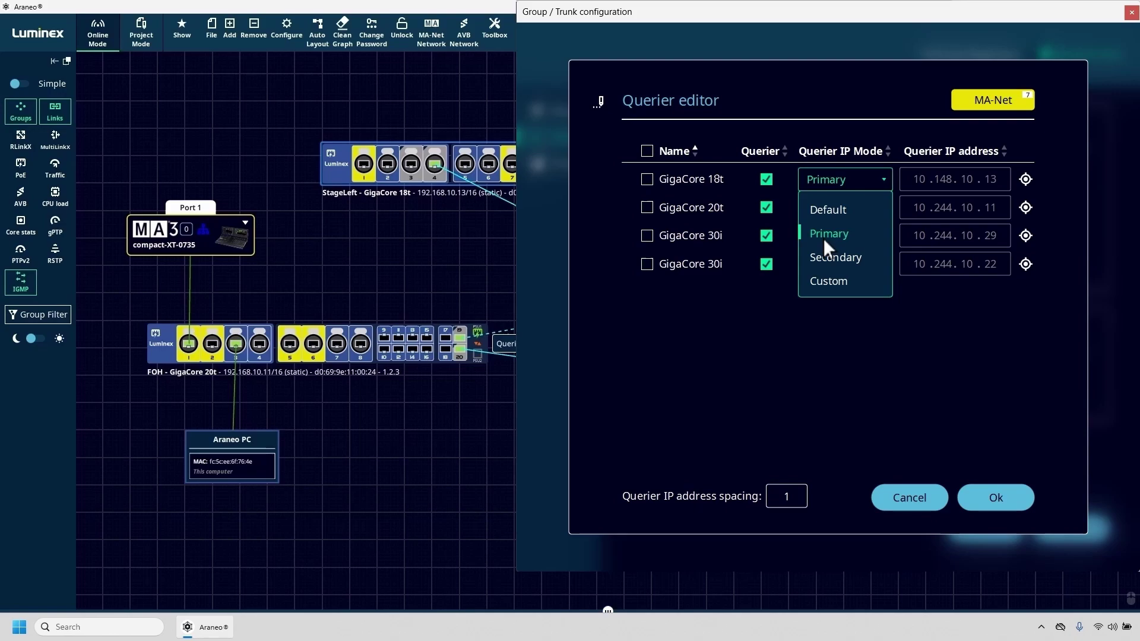
{"action": "left_click", "coordinate": [824, 238]}
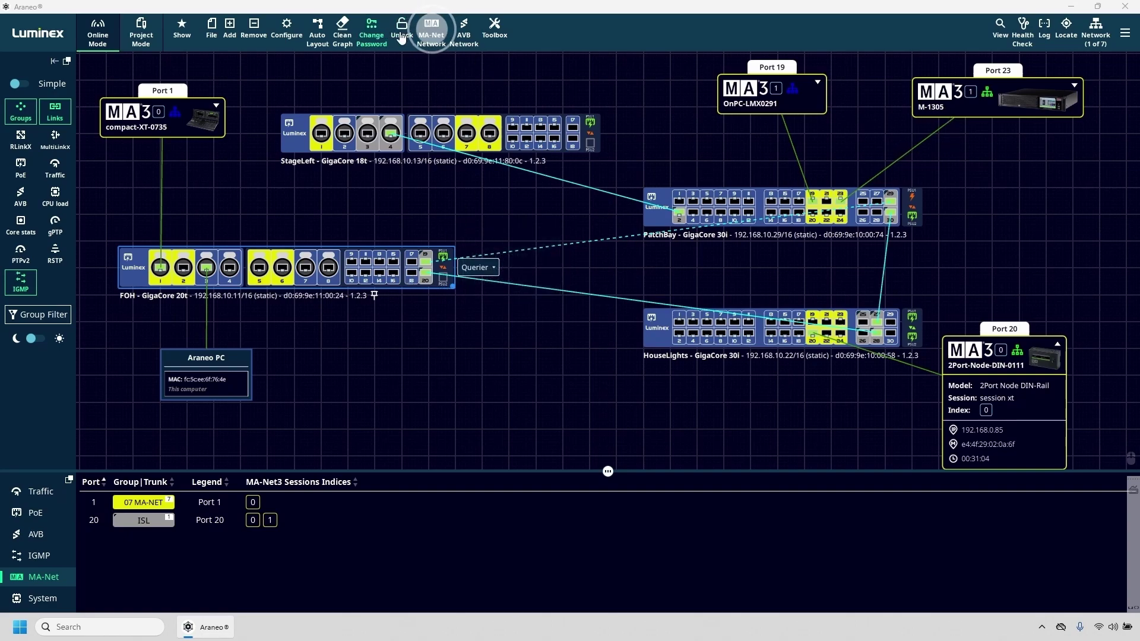
{"action": "left_click", "coordinate": [431, 30]}
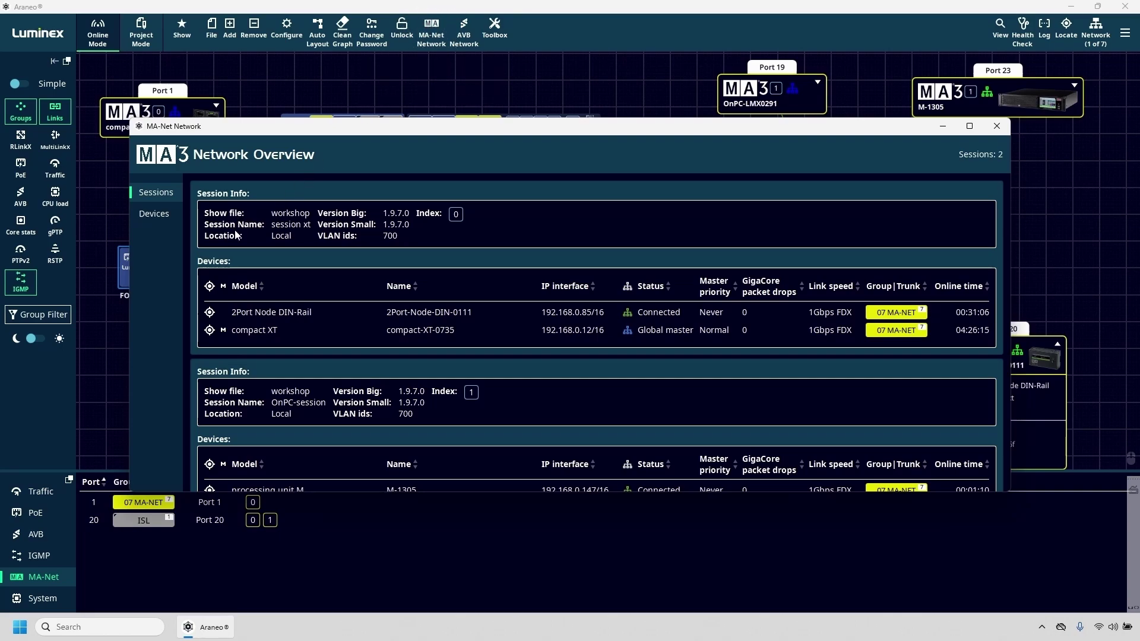
{"action": "scroll", "coordinate": [237, 263], "scroll_direction": "down", "scroll_amount": 1}
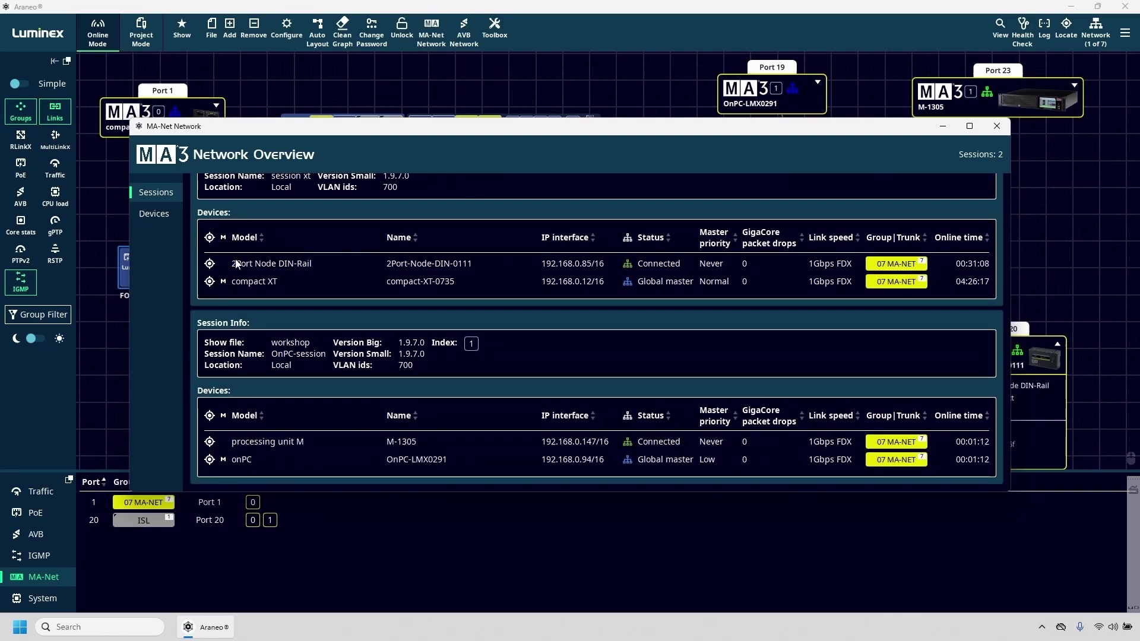
{"action": "scroll", "coordinate": [236, 263], "scroll_direction": "up", "scroll_amount": 1}
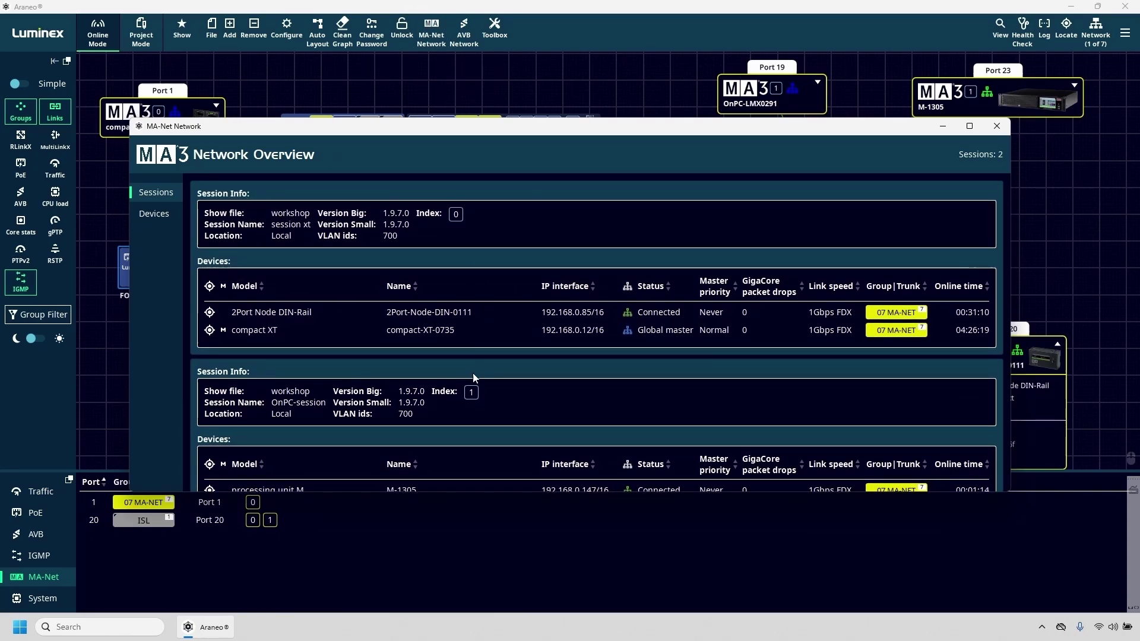
{"action": "left_click", "coordinate": [152, 229]}
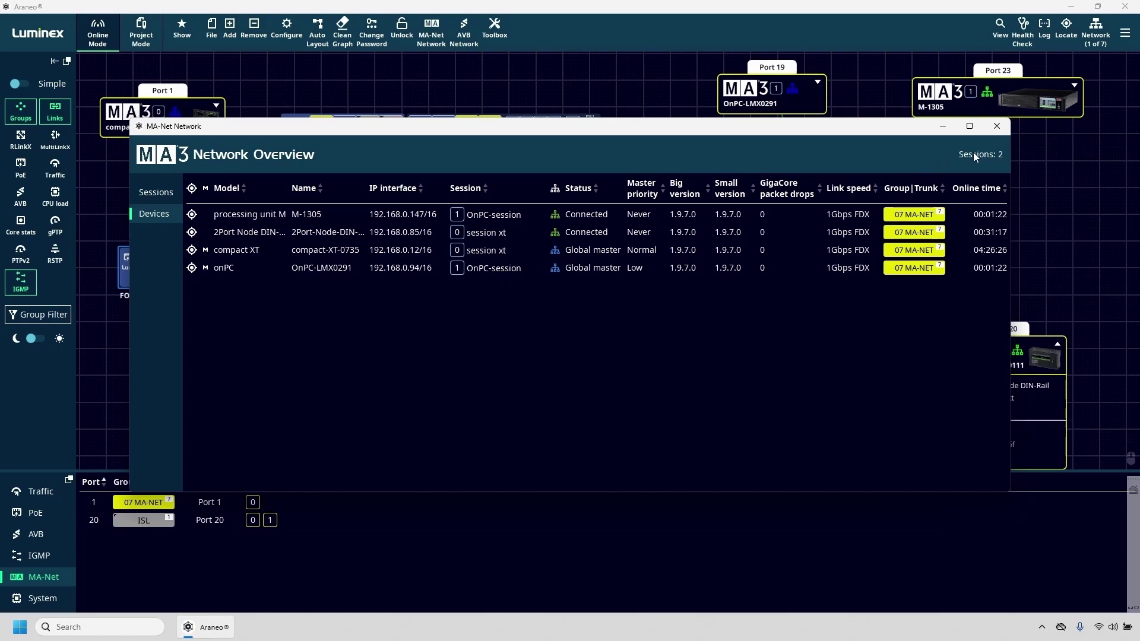
{"action": "left_click", "coordinate": [998, 127]}
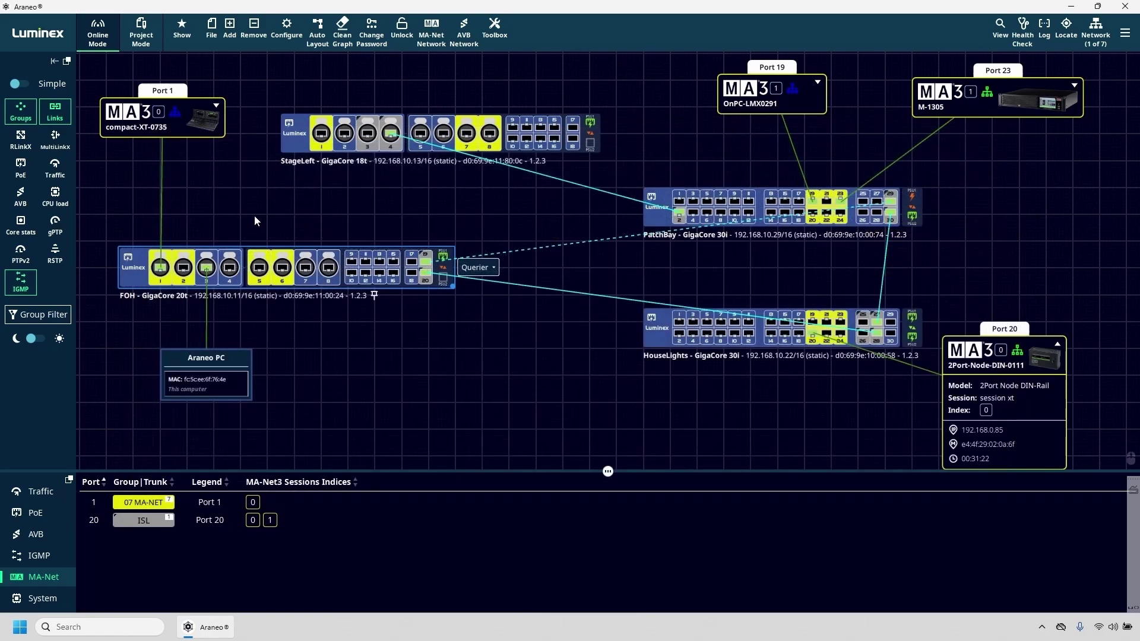
{"action": "left_click", "coordinate": [159, 113]}
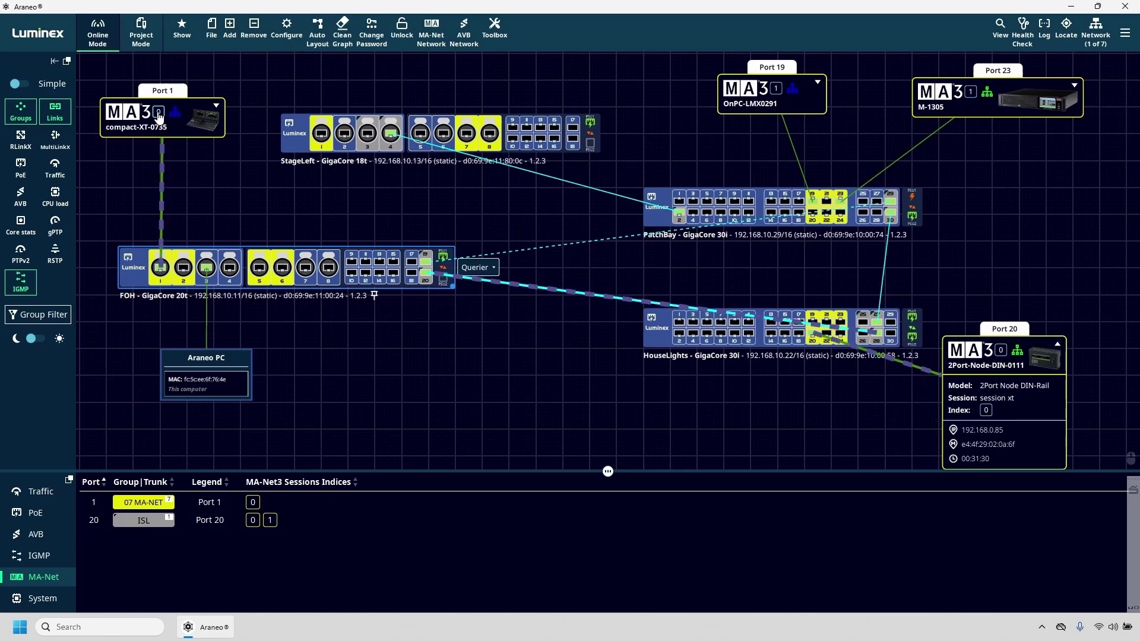
Step: Highlight OnPC-LMX0291's session 1 paths, then copy the MA-Net3 licence ticket ID into Notepad
{"action": "left_click", "coordinate": [782, 90]}
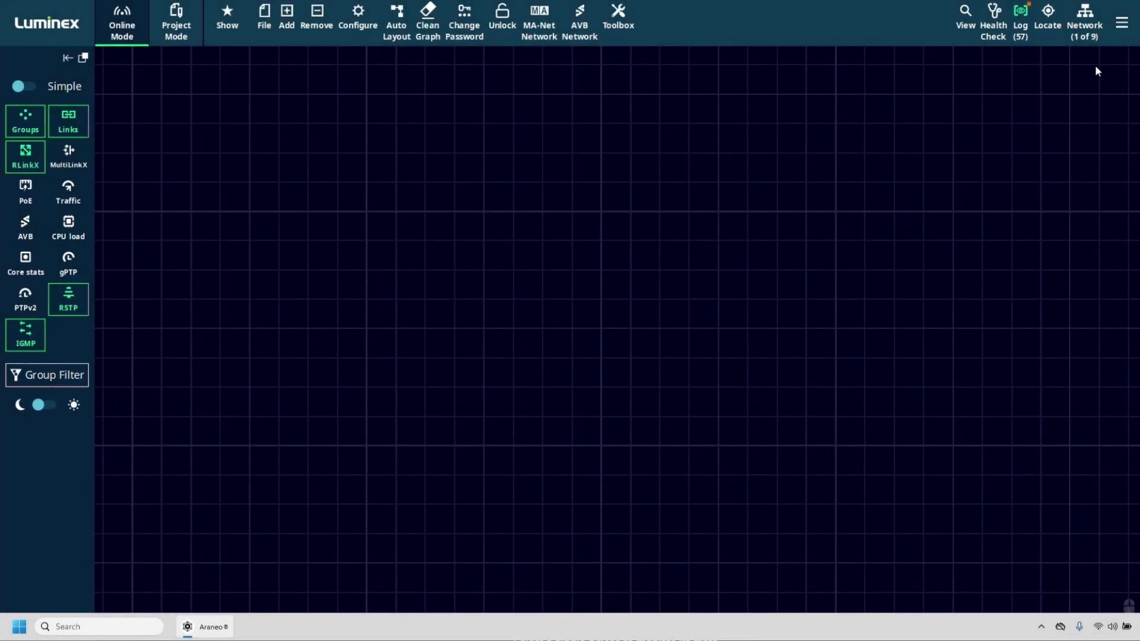
{"action": "left_click", "coordinate": [1122, 25]}
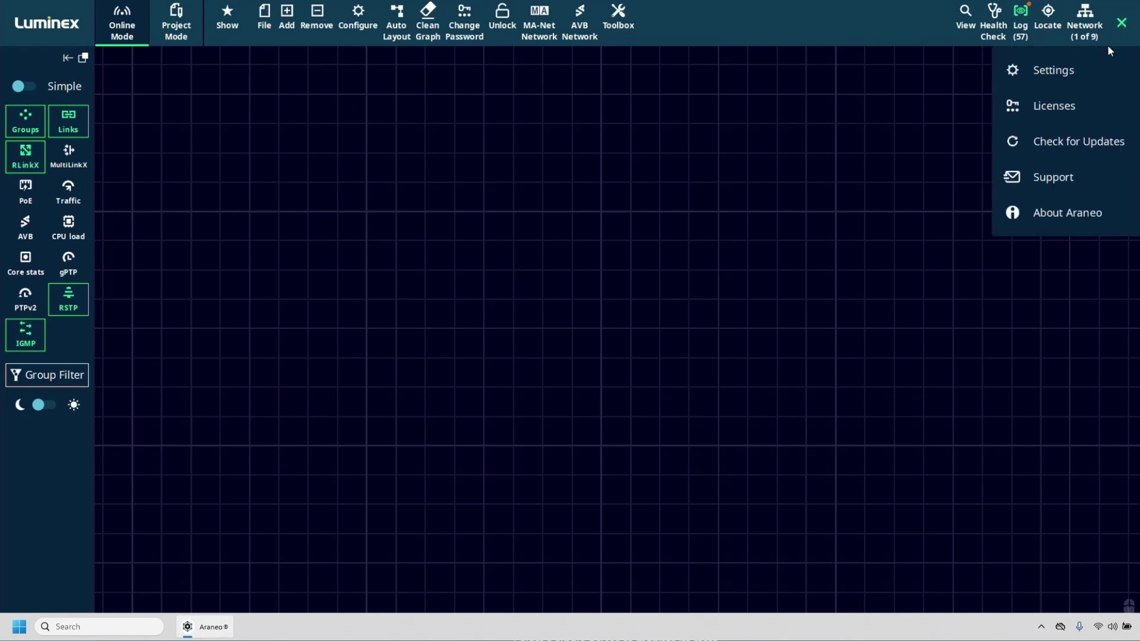
{"action": "left_click", "coordinate": [1060, 108]}
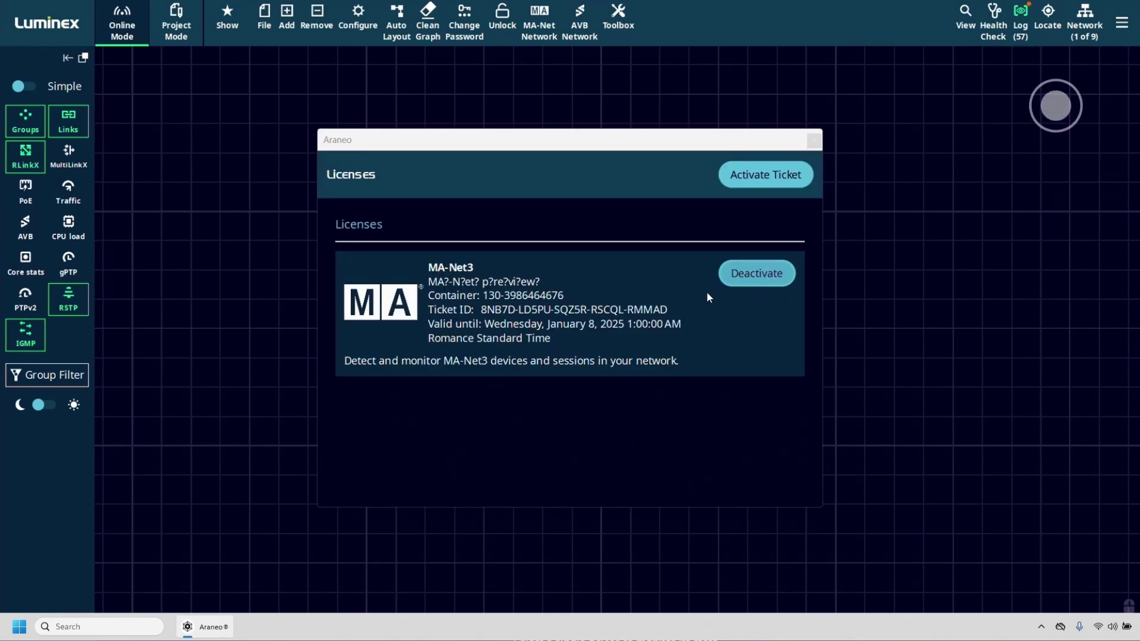
{"action": "left_click_drag", "start_coordinate": [667, 310], "coordinate": [480, 313]}
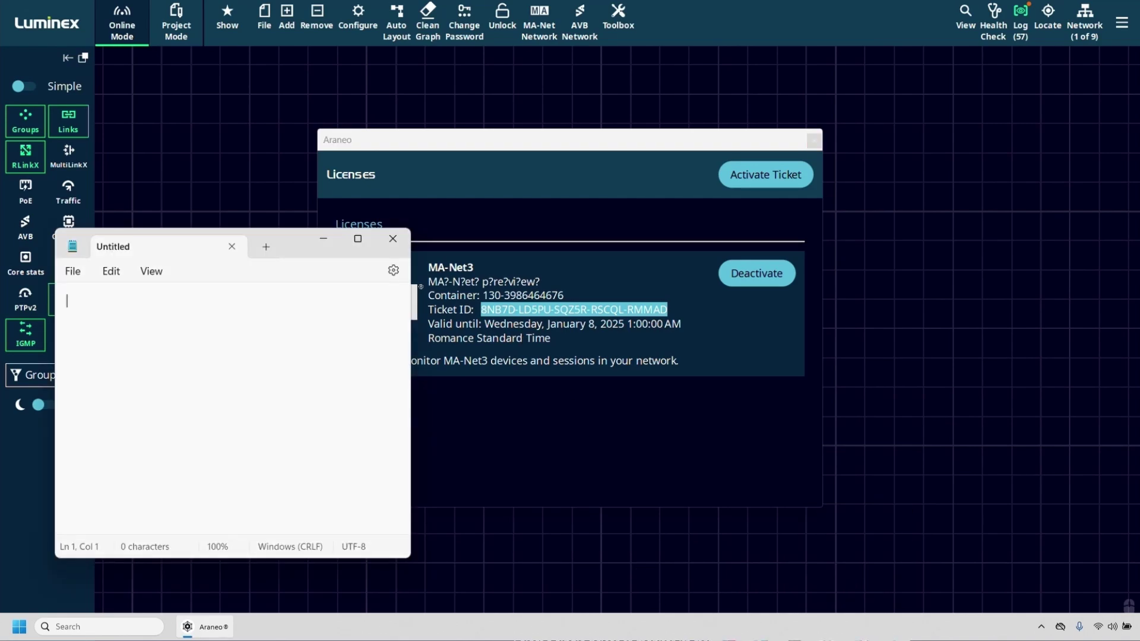
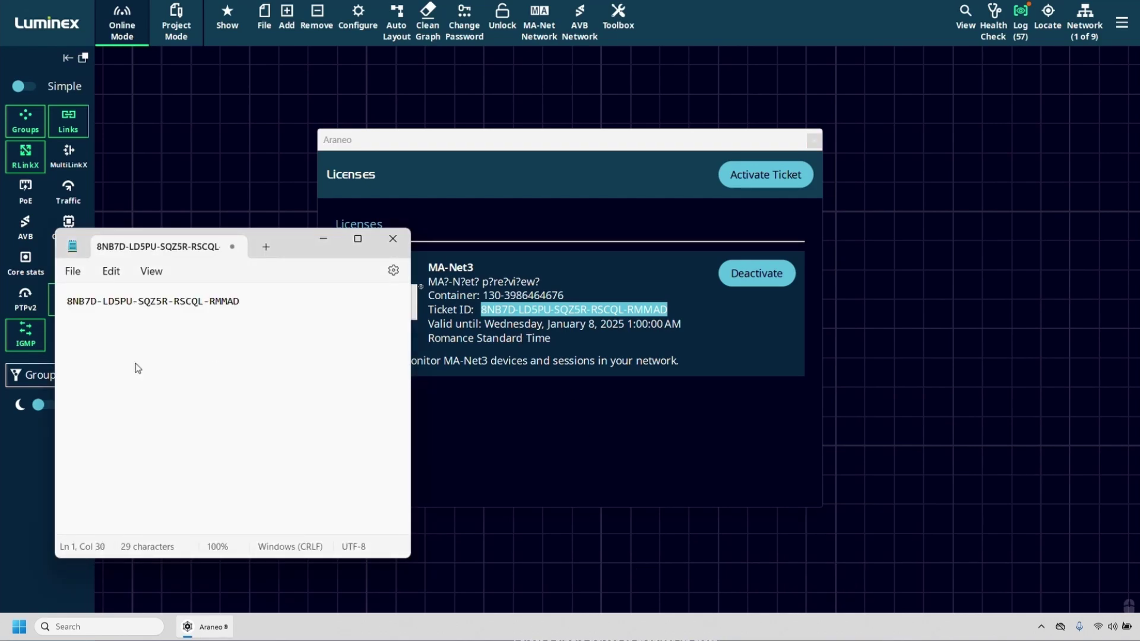
Step: Deactivate the MA-Net3 licence and restart Araneo
{"action": "left_click", "coordinate": [549, 394]}
{"action": "left_click", "coordinate": [754, 280]}
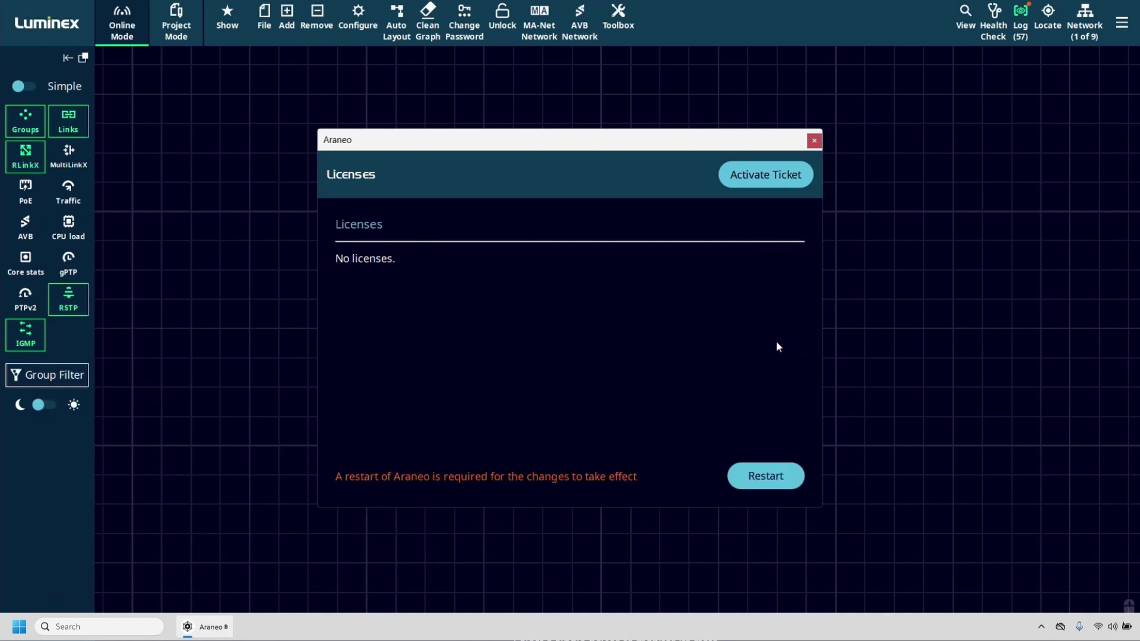
{"action": "left_click", "coordinate": [766, 475]}
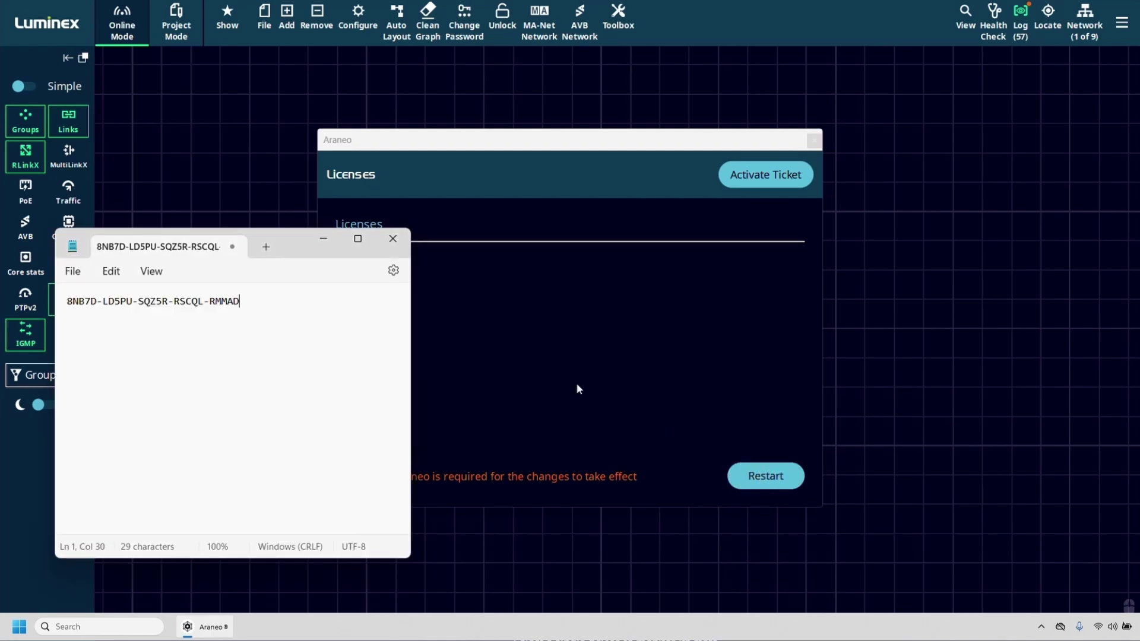
Step: Copy the saved ticket from Notepad, paste it into the ticket field and activate it
{"action": "left_click_drag", "start_coordinate": [280, 318], "coordinate": [62, 305]}
{"action": "key", "text": "ctrl+c"}
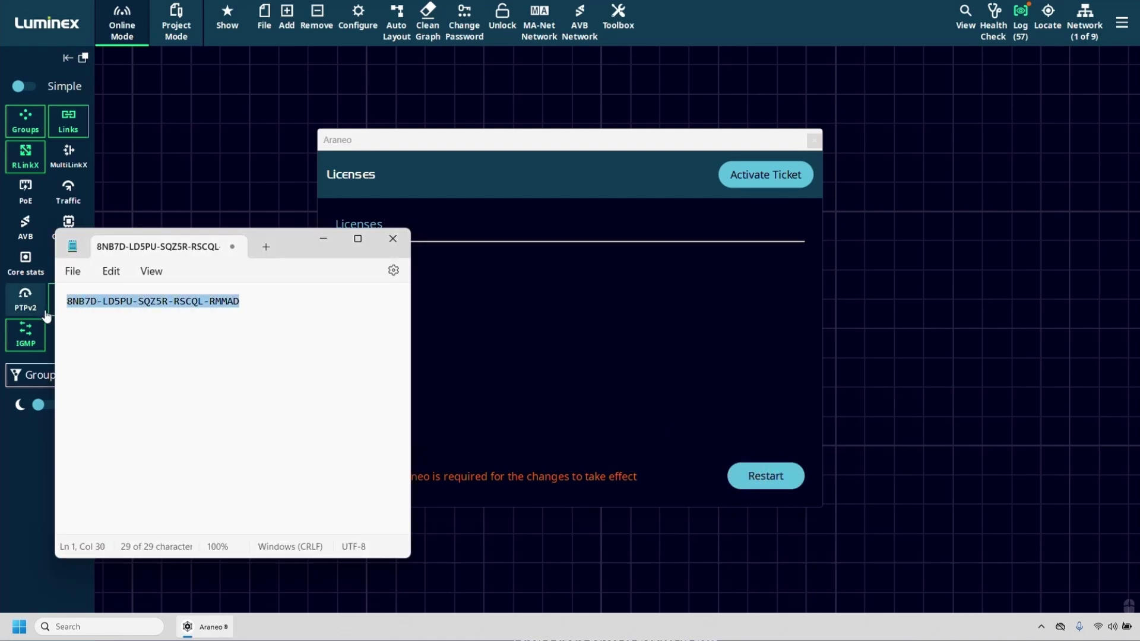
{"action": "left_click", "coordinate": [590, 278]}
{"action": "left_click", "coordinate": [762, 175]}
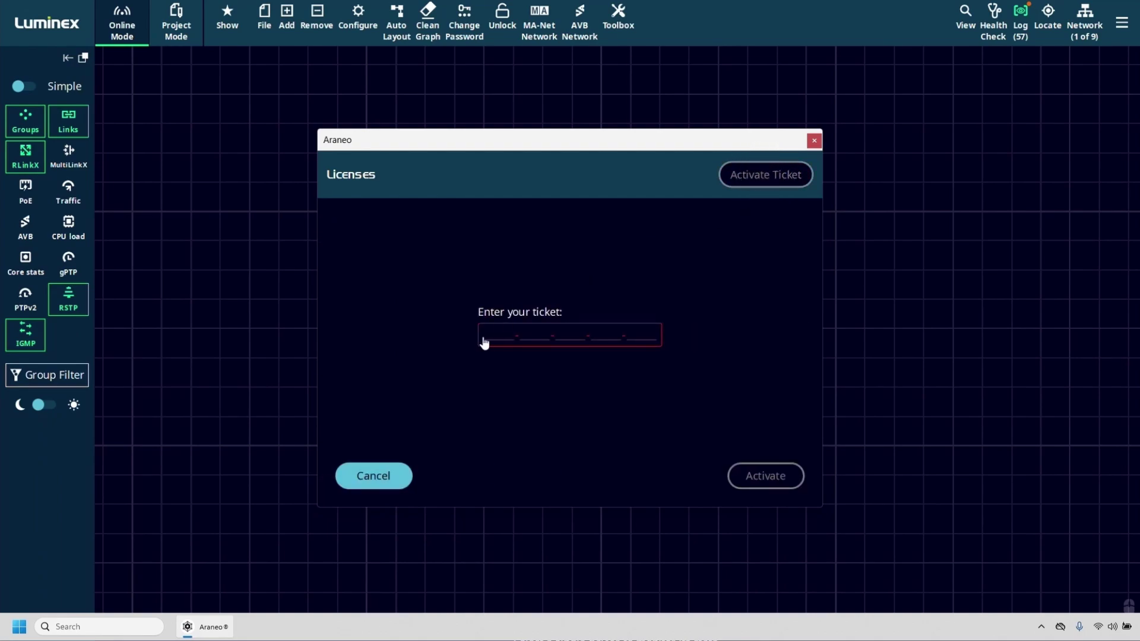
{"action": "left_click", "coordinate": [484, 342]}
{"action": "key", "text": "ctrl+v"}
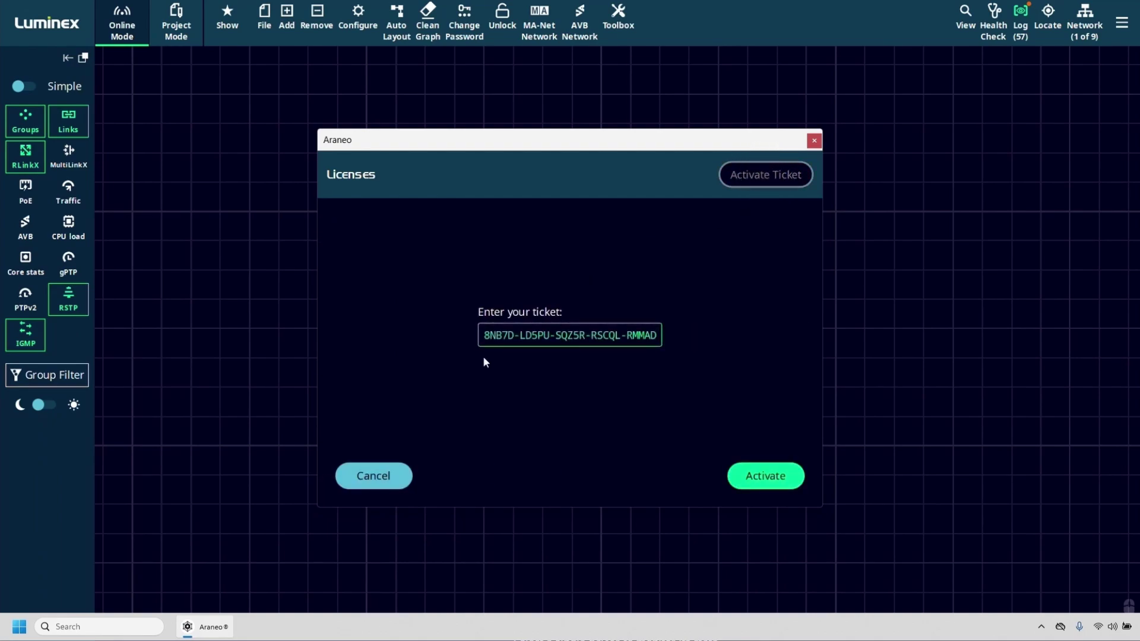
{"action": "left_click", "coordinate": [765, 478]}
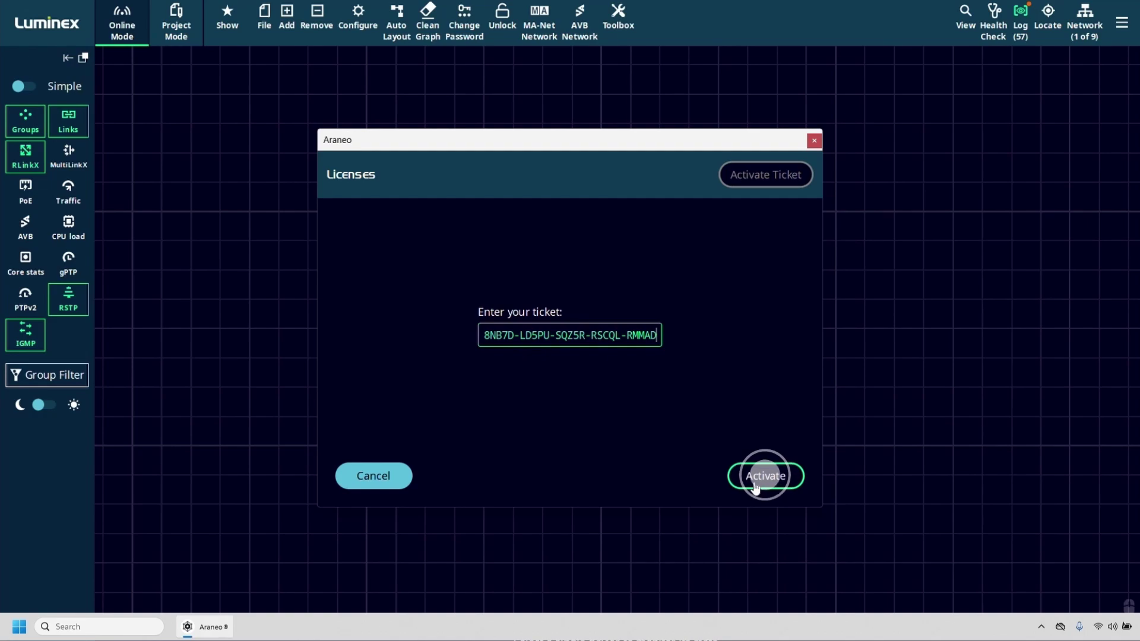